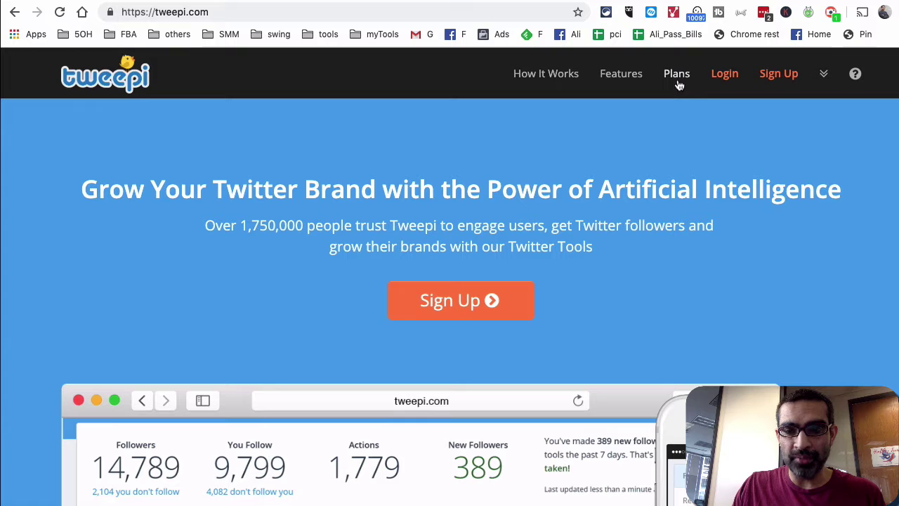
# - Open Tweepi's features page and read the section on following highly relevant users
pyautogui.click(621, 83)
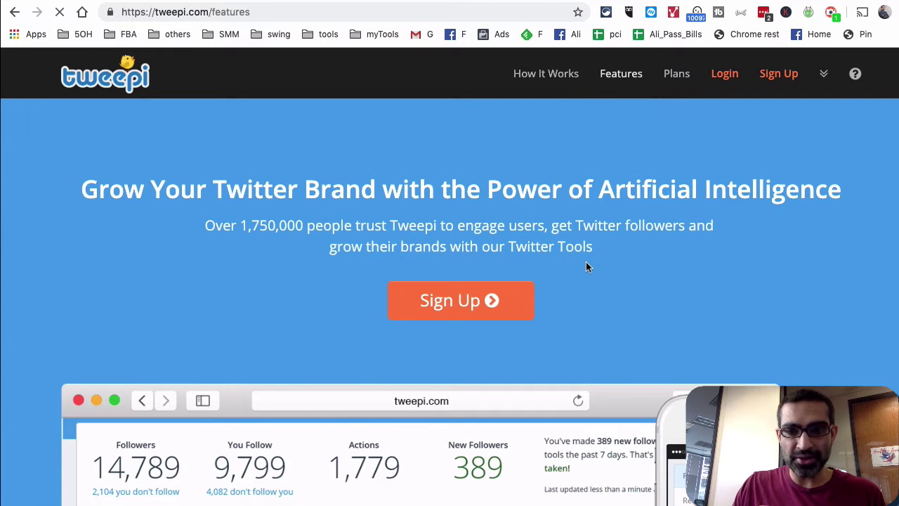
pyautogui.scroll(-1, 589, 260)
pyautogui.scroll(-5, 595, 255)
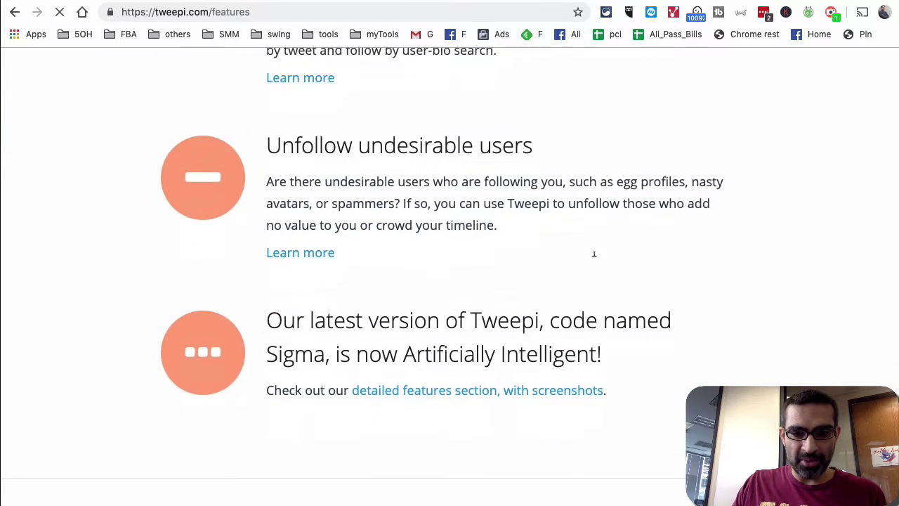
pyautogui.scroll(4, 596, 260)
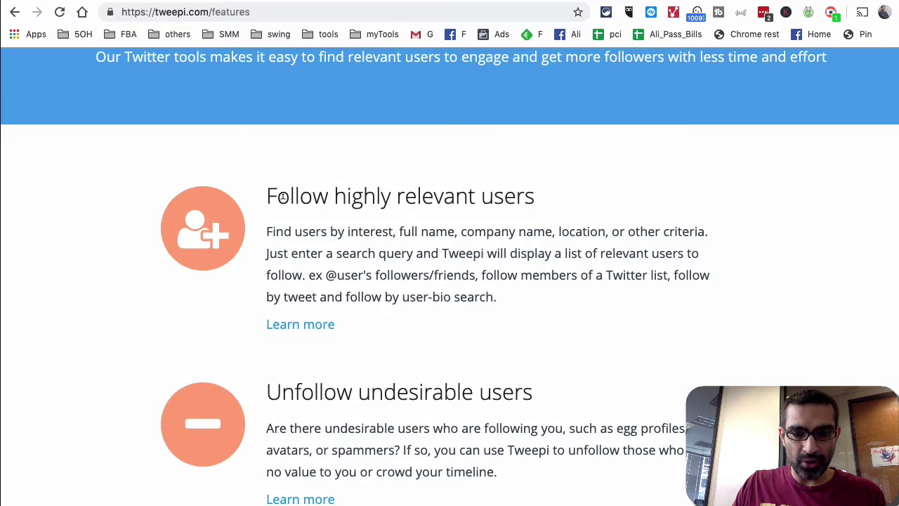
pyautogui.moveTo(281, 197); pyautogui.dragTo(523, 197)
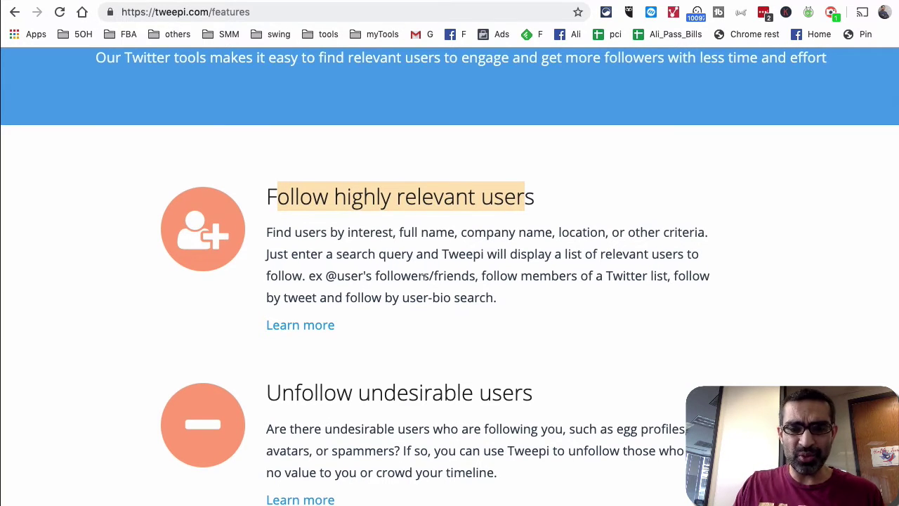
pyautogui.click(392, 275)
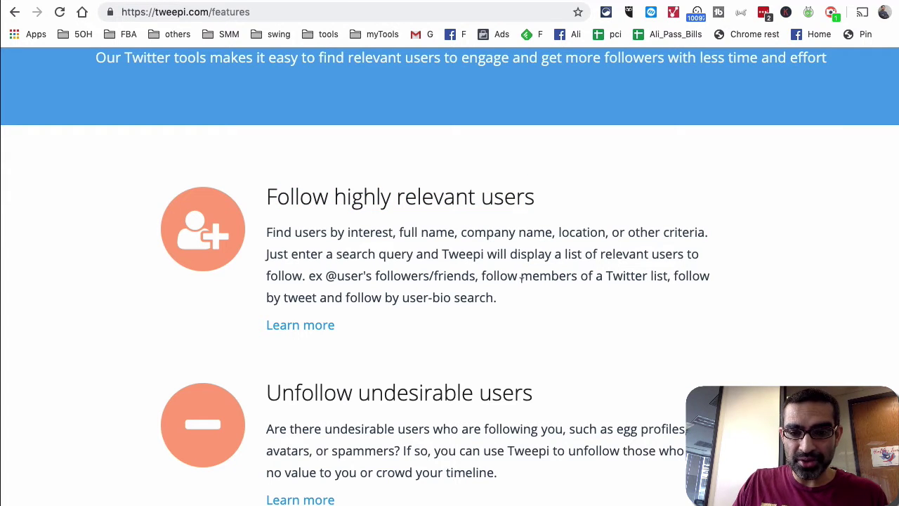
# - Read the feature sections on unfollowing undesirable users, such as egg profiles, and on the artificially intelligent Sigma version
pyautogui.scroll(-3, 483, 283)
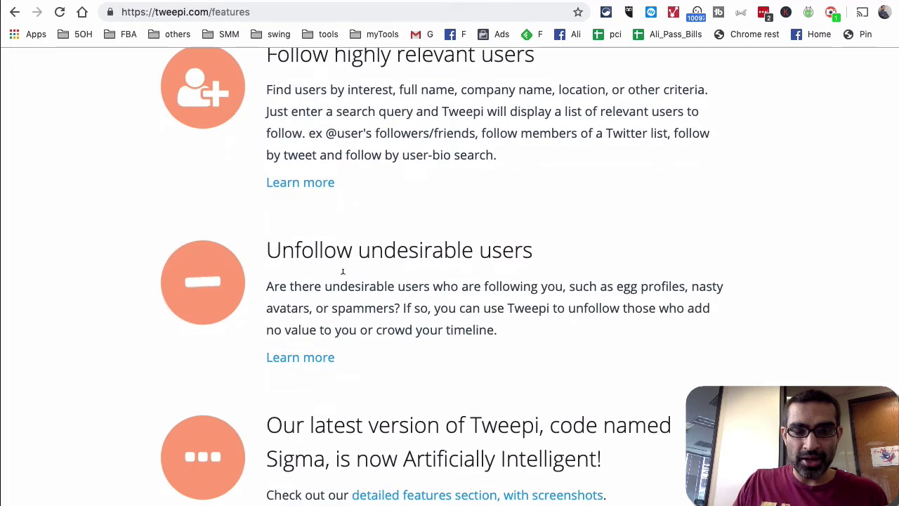
pyautogui.moveTo(280, 252); pyautogui.dragTo(528, 251)
pyautogui.click(596, 340)
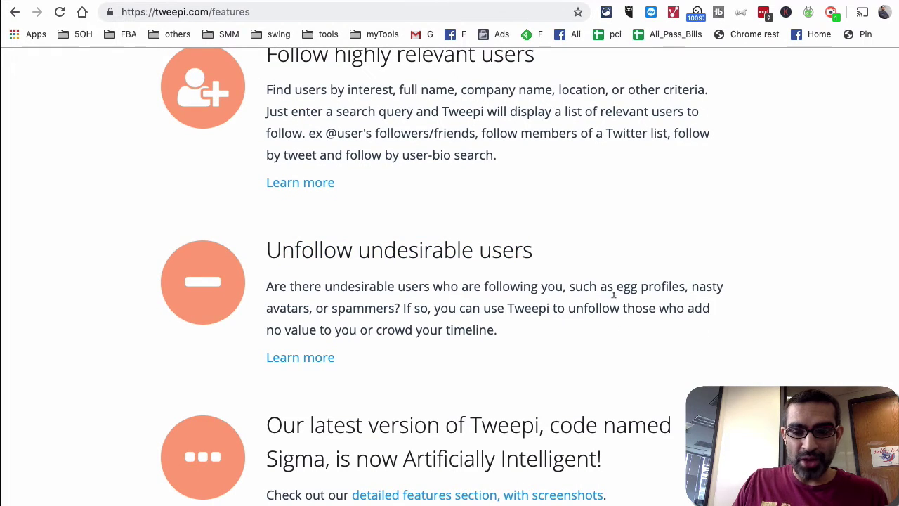
pyautogui.moveTo(616, 288); pyautogui.dragTo(667, 288)
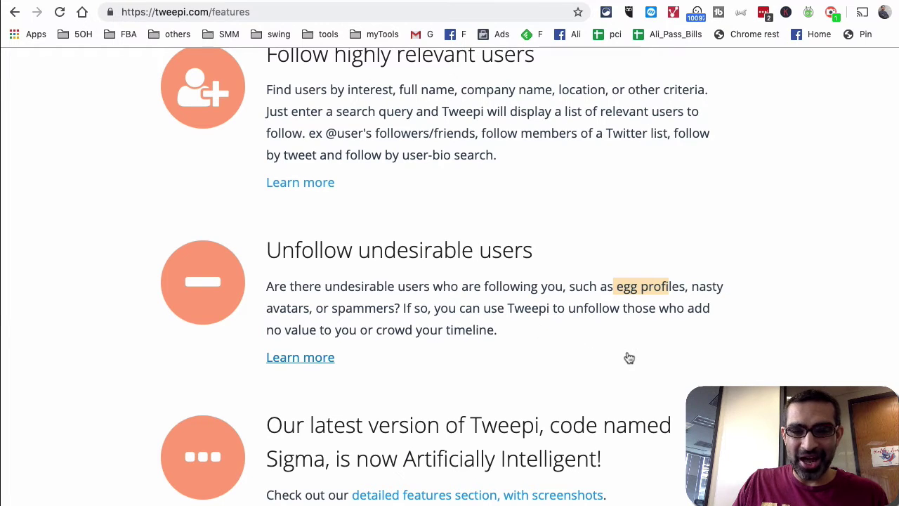
pyautogui.scroll(-2, 629, 358)
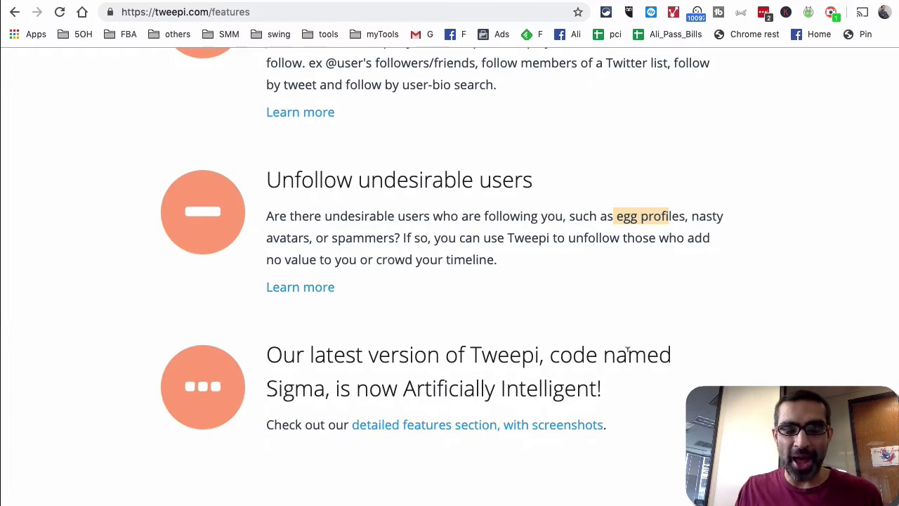
pyautogui.scroll(-5, 628, 354)
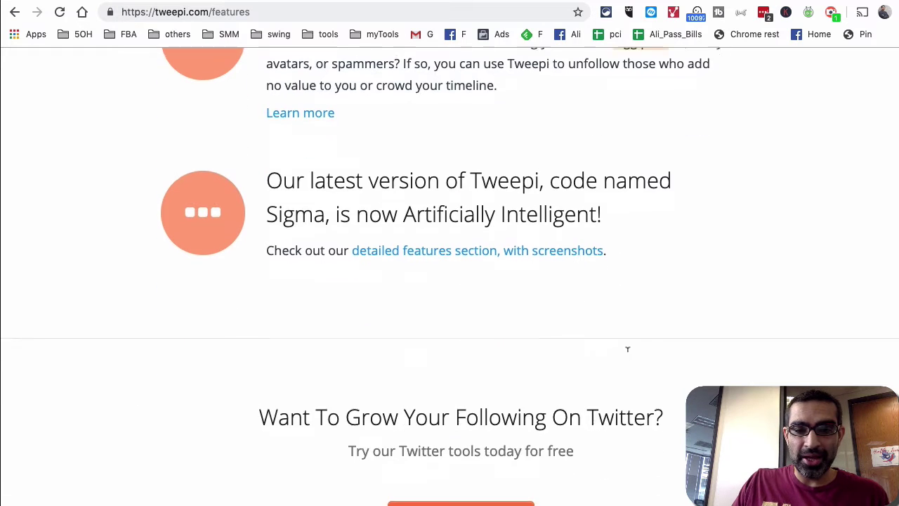
pyautogui.moveTo(399, 211); pyautogui.dragTo(608, 203)
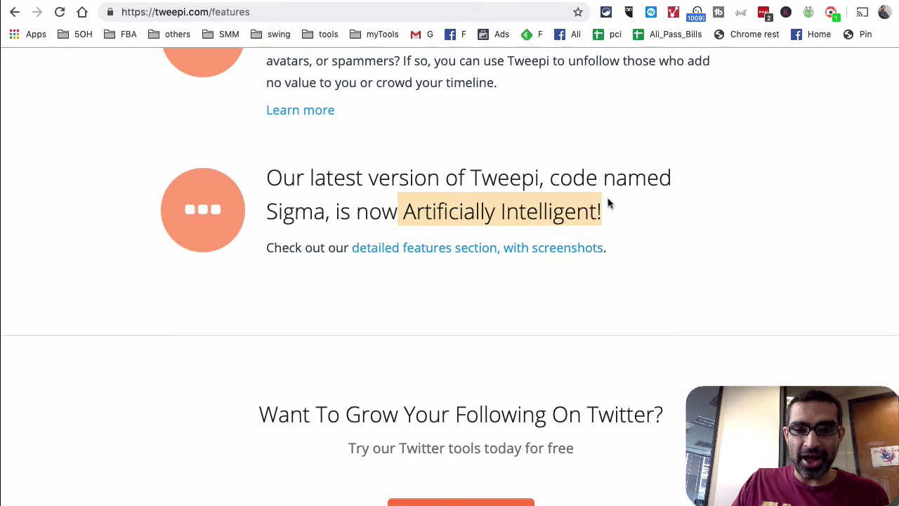
# - Open the pricing plans and compare the monthly prices and included features of Silver and Platinum
pyautogui.scroll(15, 638, 329)
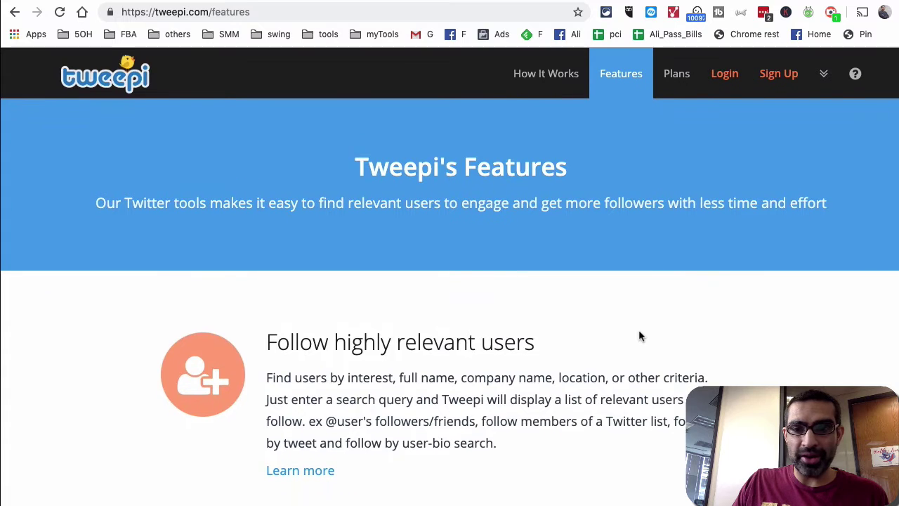
pyautogui.click(674, 80)
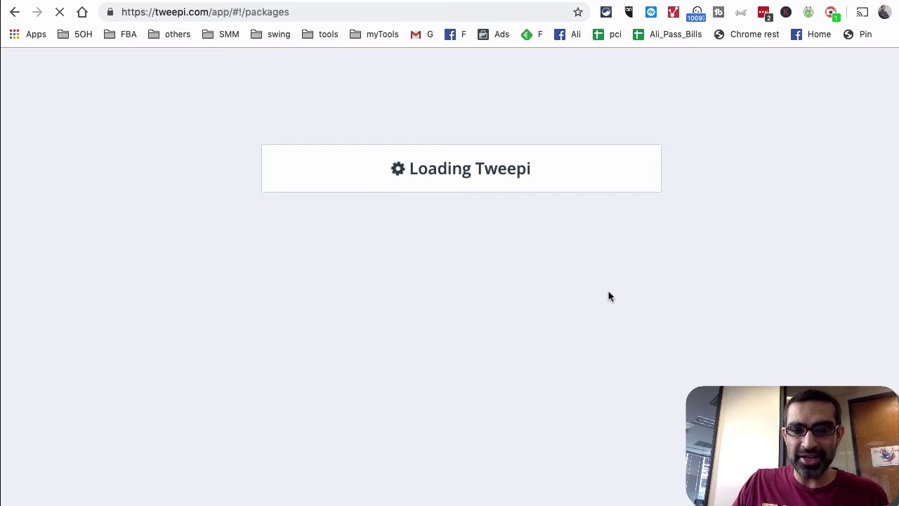
pyautogui.scroll(-3, 608, 295)
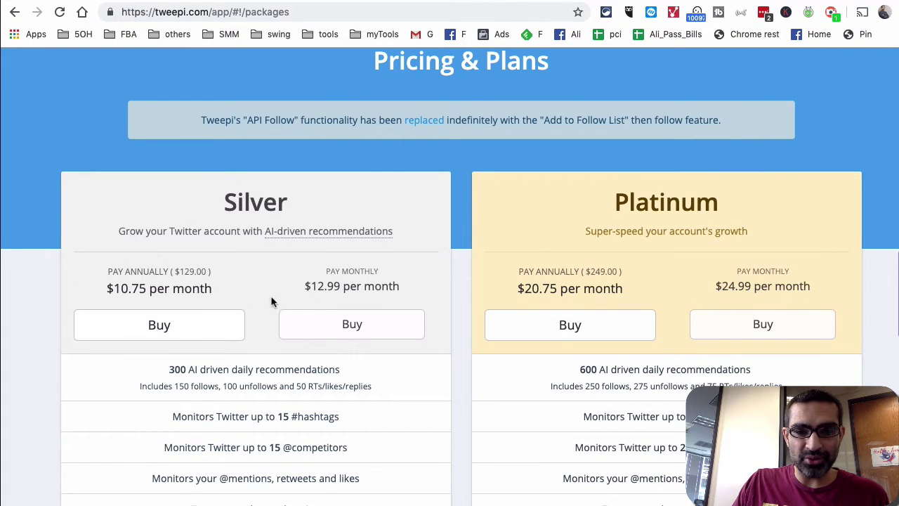
pyautogui.moveTo(327, 271); pyautogui.dragTo(401, 291)
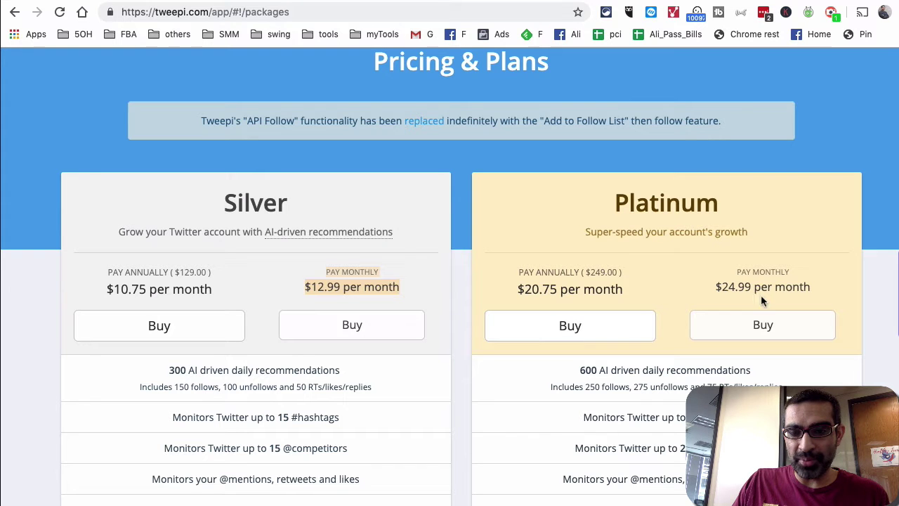
pyautogui.scroll(-5, 705, 323)
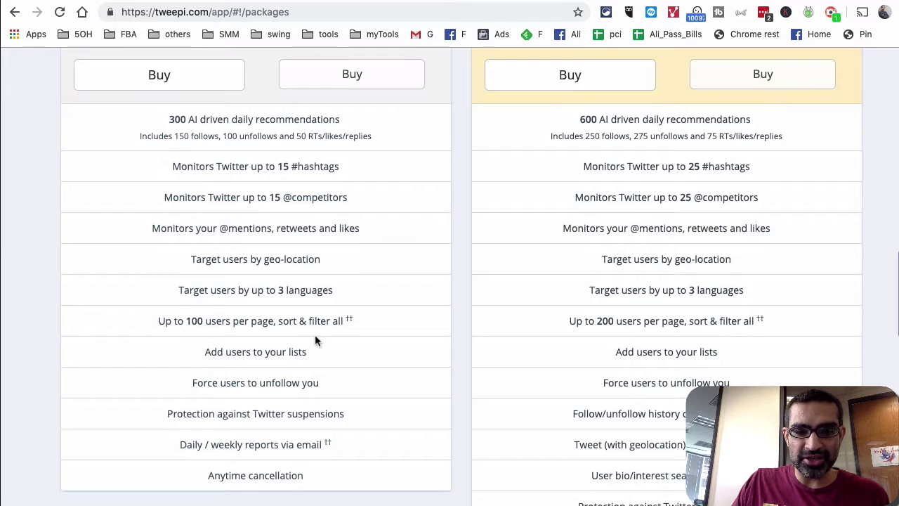
pyautogui.scroll(-5, 311, 358)
pyautogui.scroll(10, 311, 361)
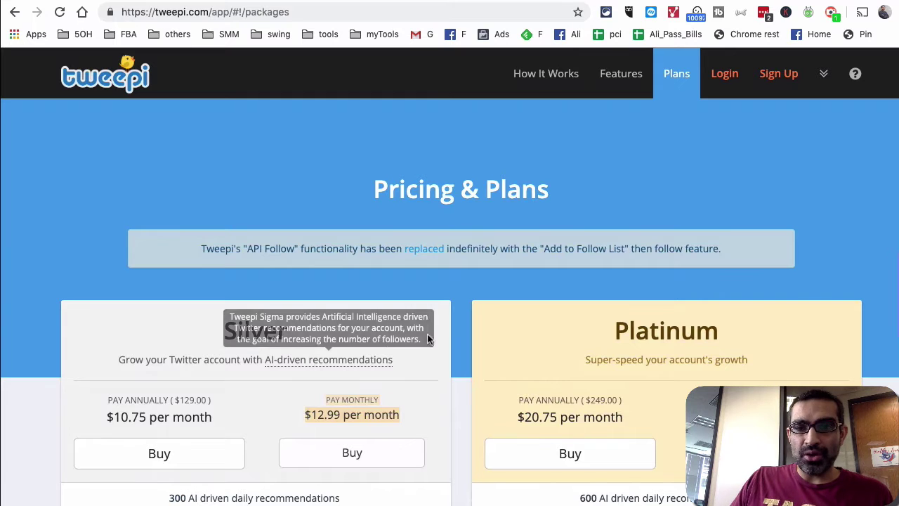
pyautogui.scroll(-1, 520, 89)
# - Log in to Tweepi via Twitter and authorize the app to use the Twitter account
pyautogui.click(90, 88)
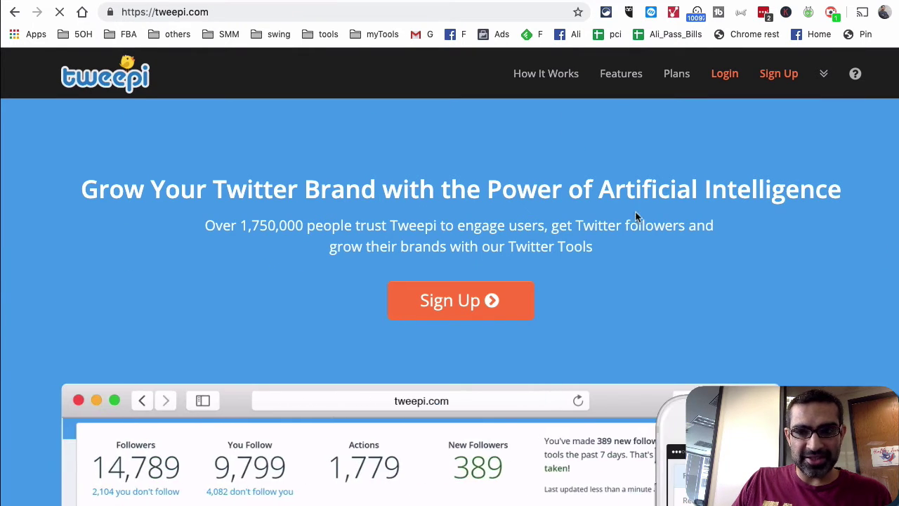
pyautogui.click(727, 83)
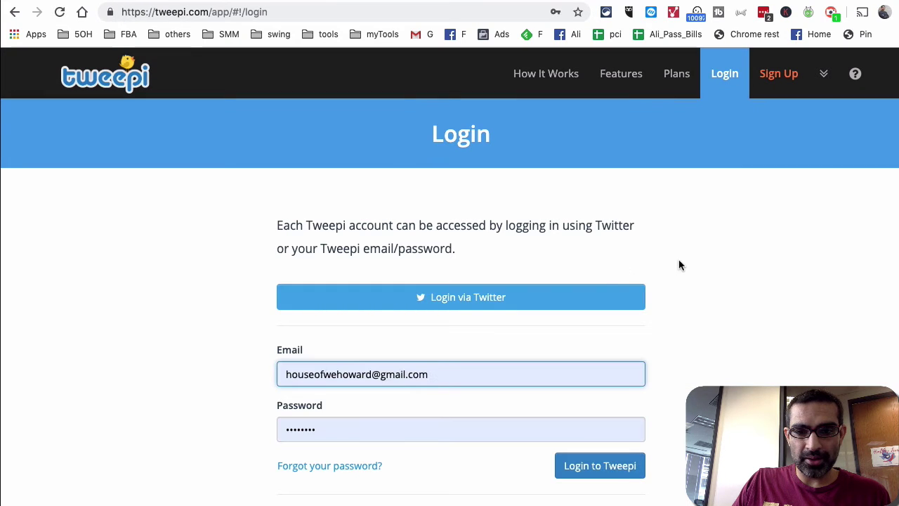
pyautogui.click(501, 298)
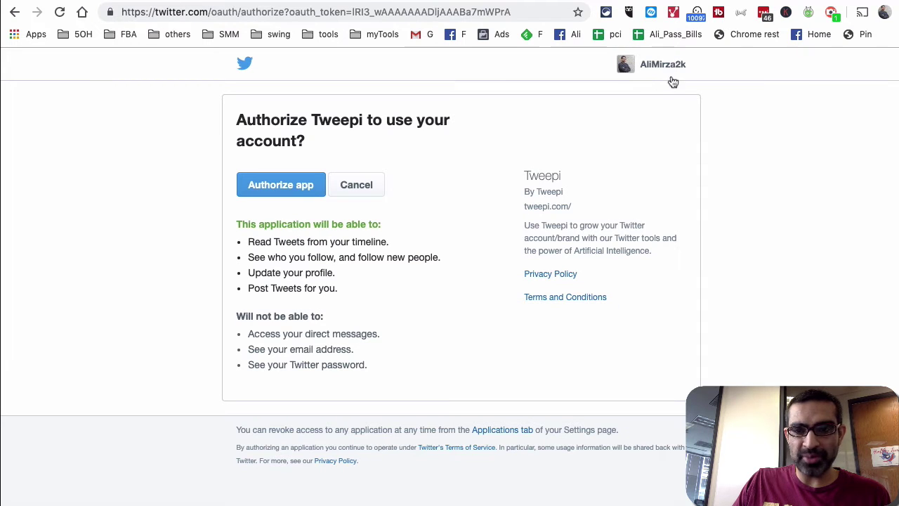
pyautogui.click(278, 198)
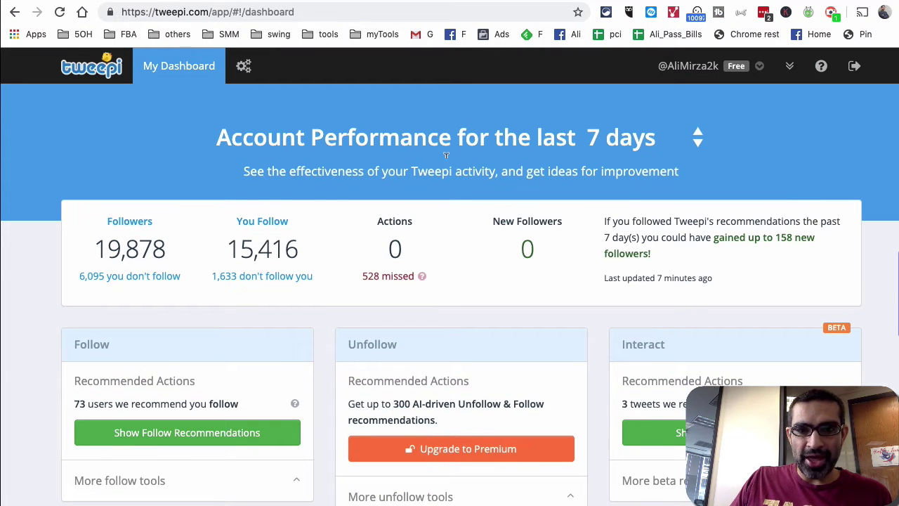
# - Review the account performance summary, then open and look through the list of followed users who don't follow back
pyautogui.tripleClick(393, 137)
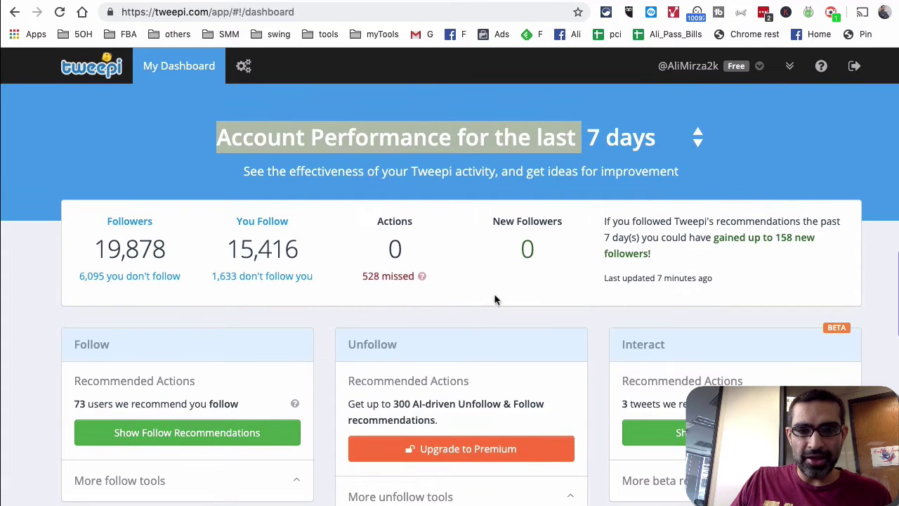
pyautogui.click(494, 302)
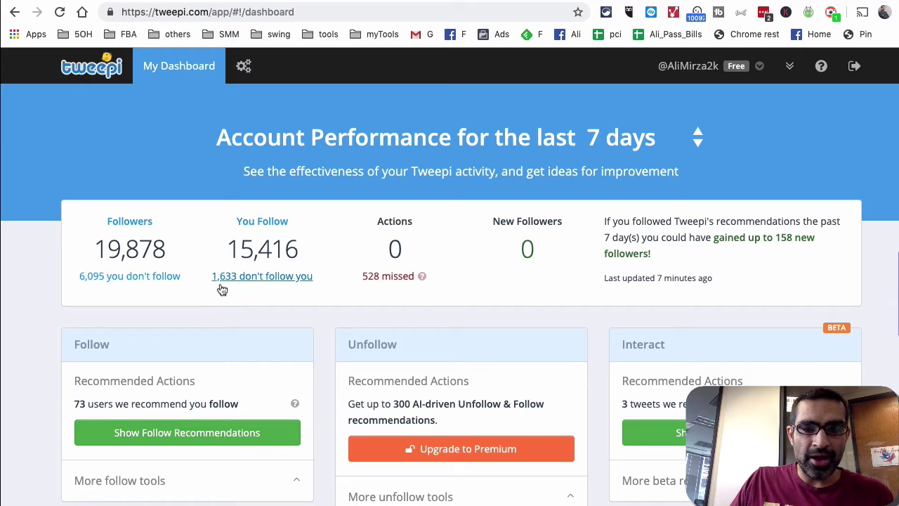
pyautogui.click(282, 279)
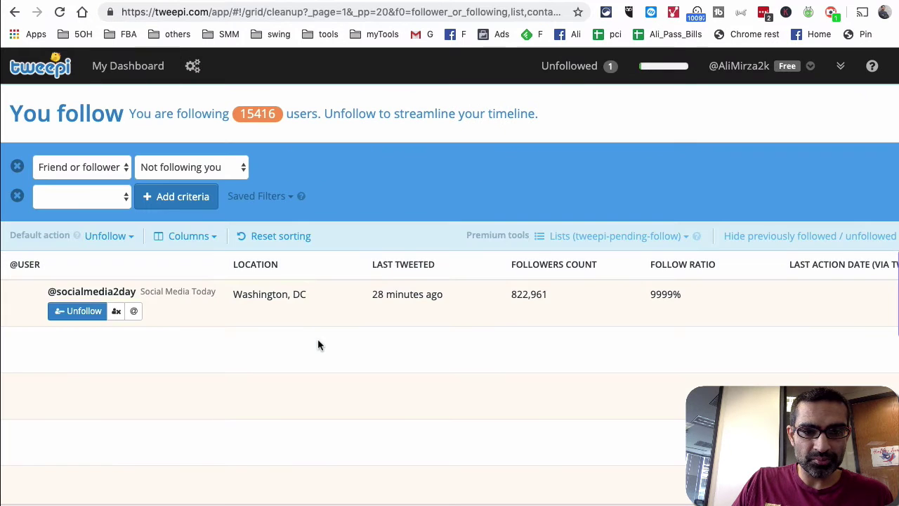
pyautogui.scroll(-2, 318, 344)
pyautogui.scroll(-3, 317, 344)
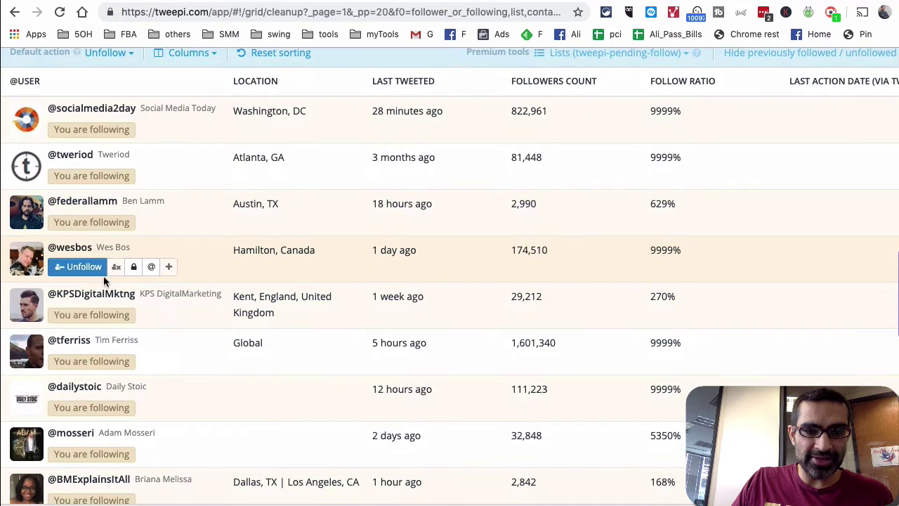
pyautogui.scroll(-6, 210, 337)
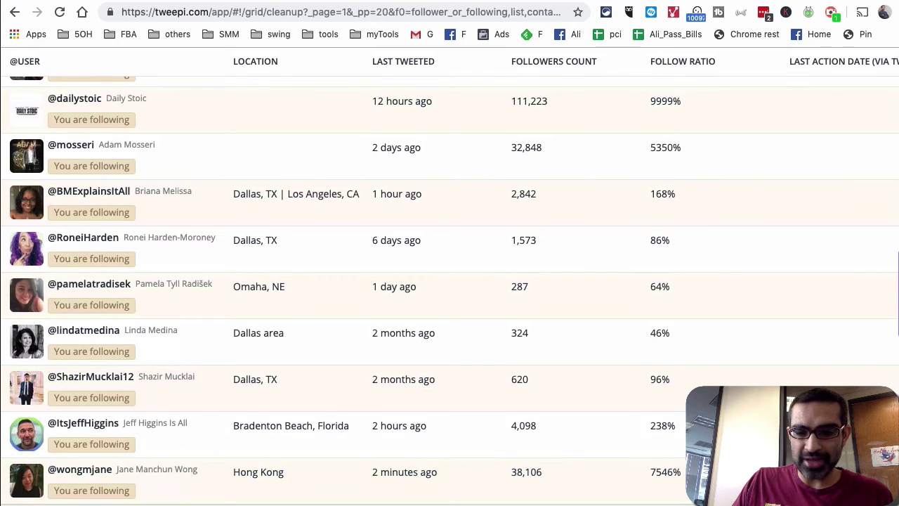
pyautogui.scroll(-1, 264, 415)
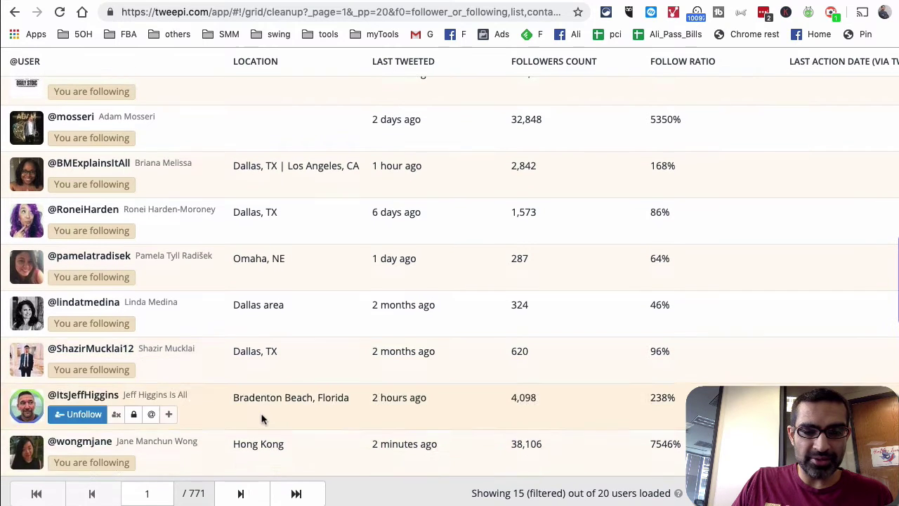
# - Page through the list of non-following users up to page 4 and examine the accounts there
pyautogui.click(240, 493)
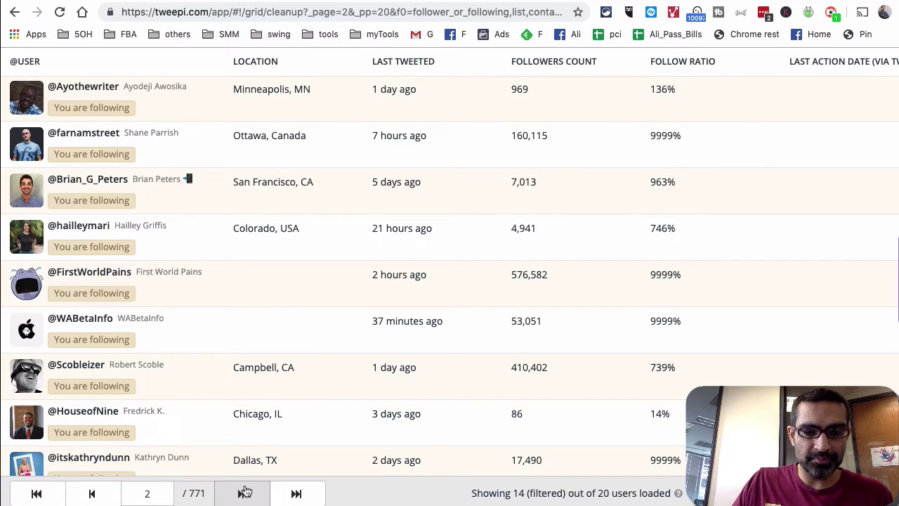
pyautogui.click(240, 493)
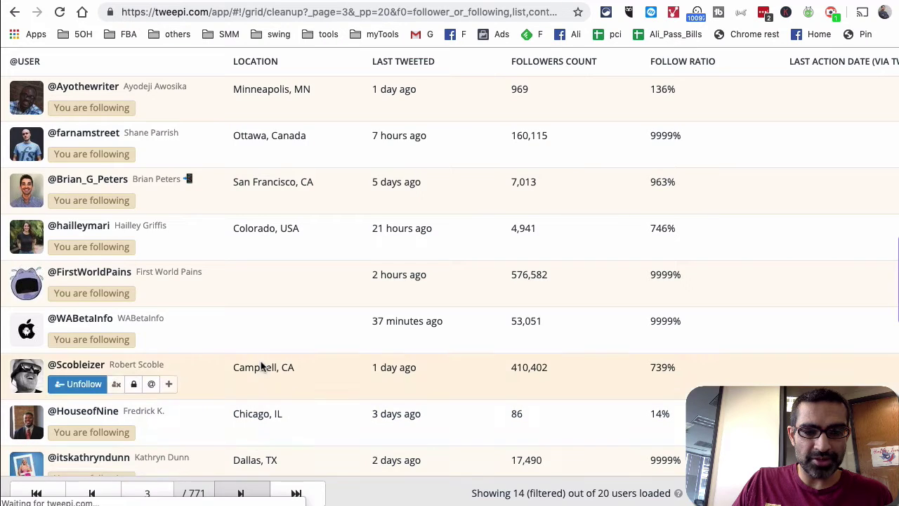
pyautogui.scroll(-2, 274, 365)
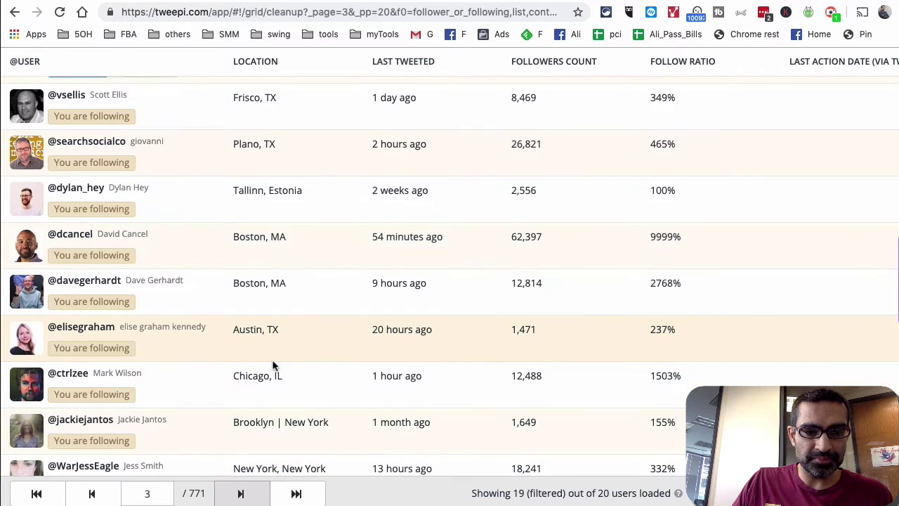
pyautogui.scroll(-5, 274, 365)
pyautogui.click(240, 493)
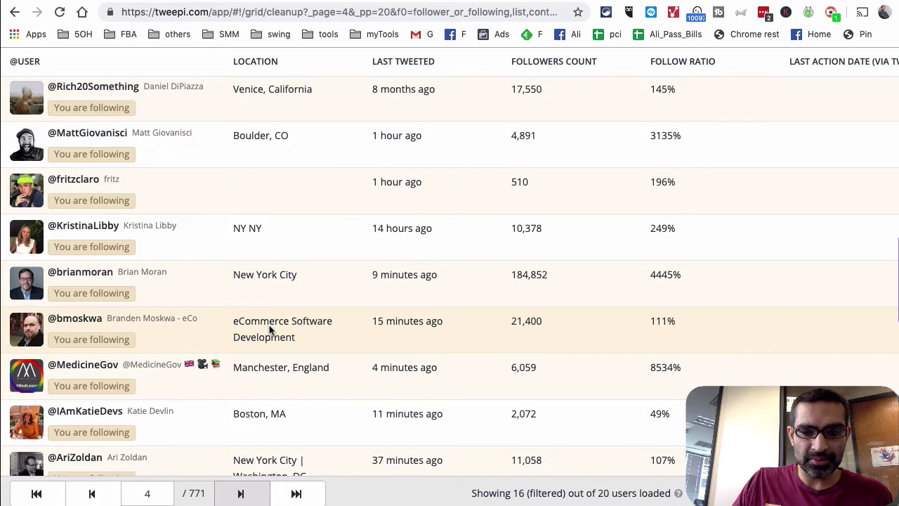
pyautogui.scroll(-5, 269, 330)
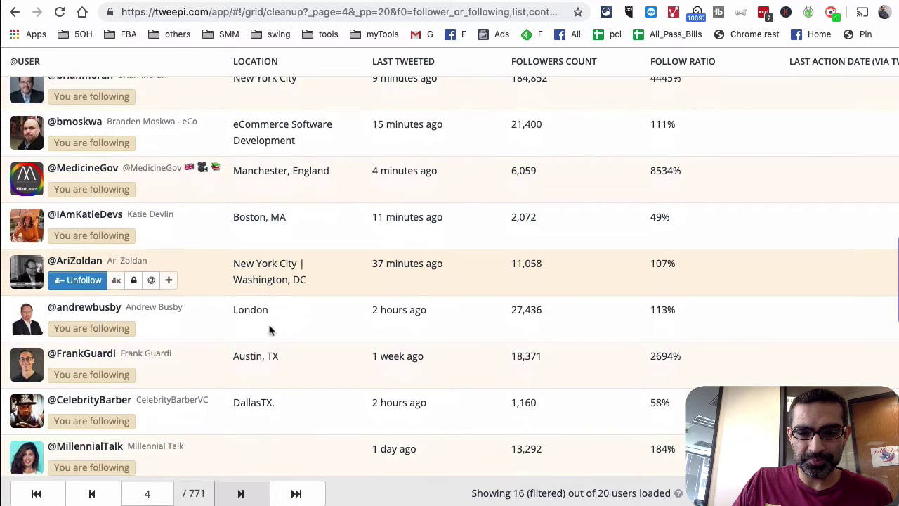
pyautogui.scroll(-3, 269, 331)
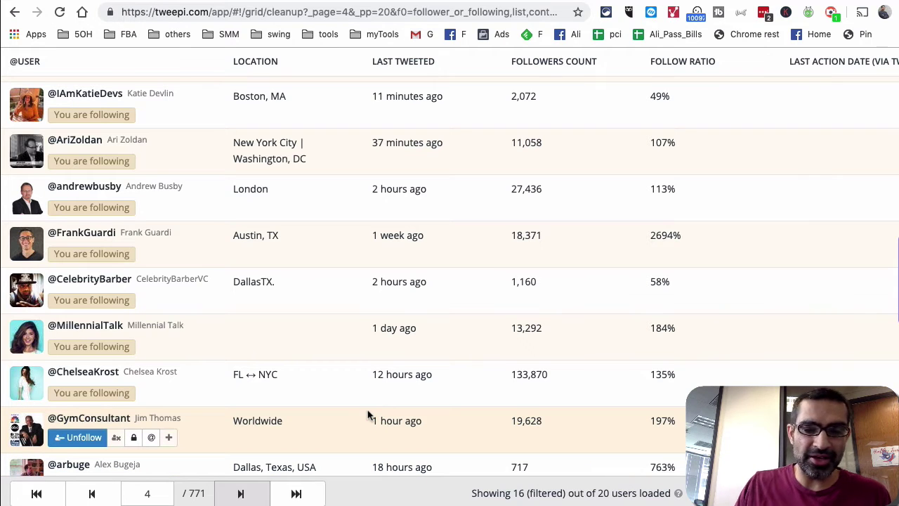
pyautogui.scroll(-1, 329, 326)
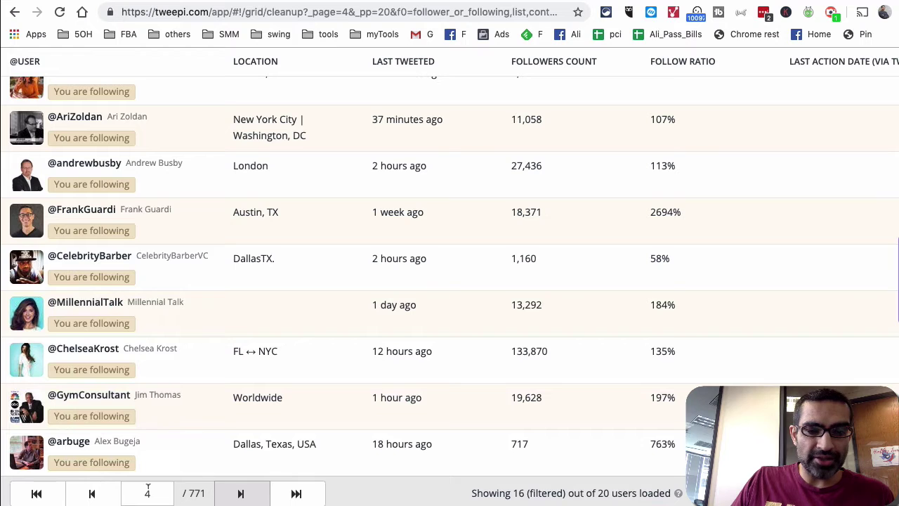
pyautogui.moveTo(156, 450)
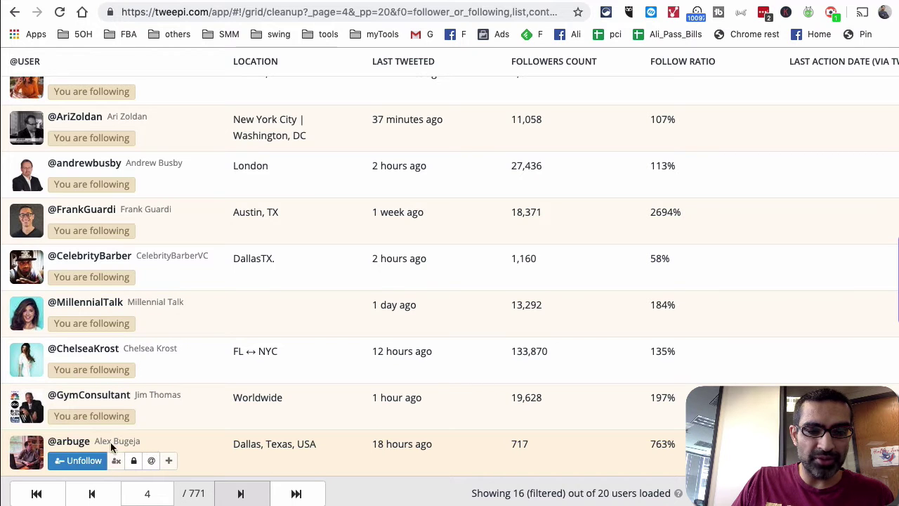
# - Unfollow the Dallas, Texas, USA account listed last on page 4
pyautogui.scroll(-1, 223, 430)
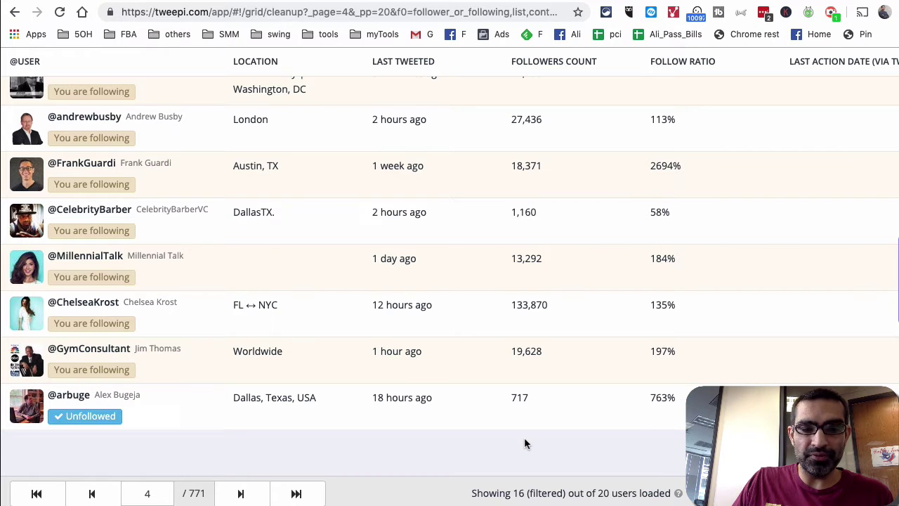
pyautogui.scroll(10, 526, 443)
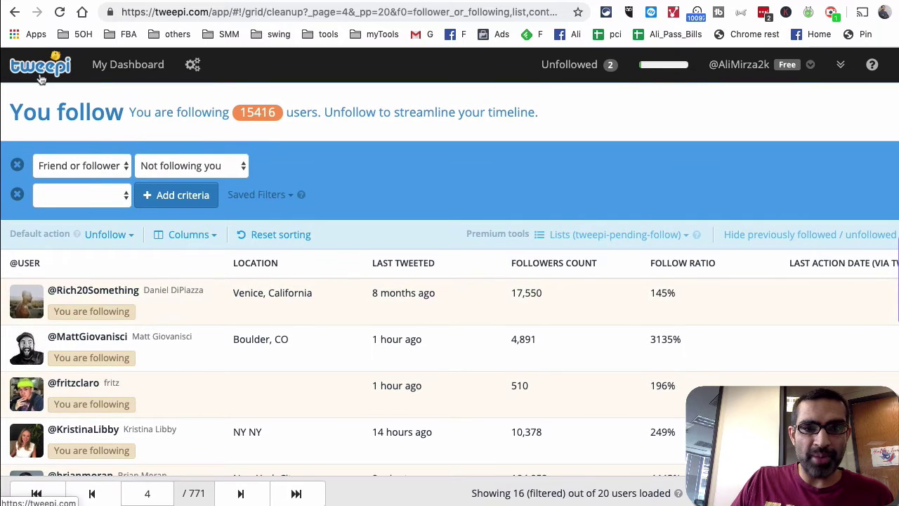
# - Look through the available filter criteria and the Friend or follower options for the list of followed users
pyautogui.click(95, 170)
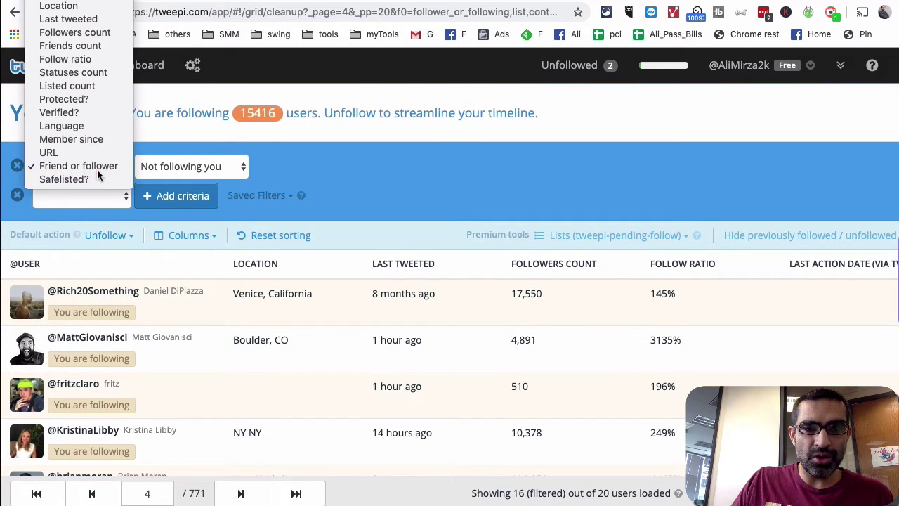
pyautogui.click(197, 167)
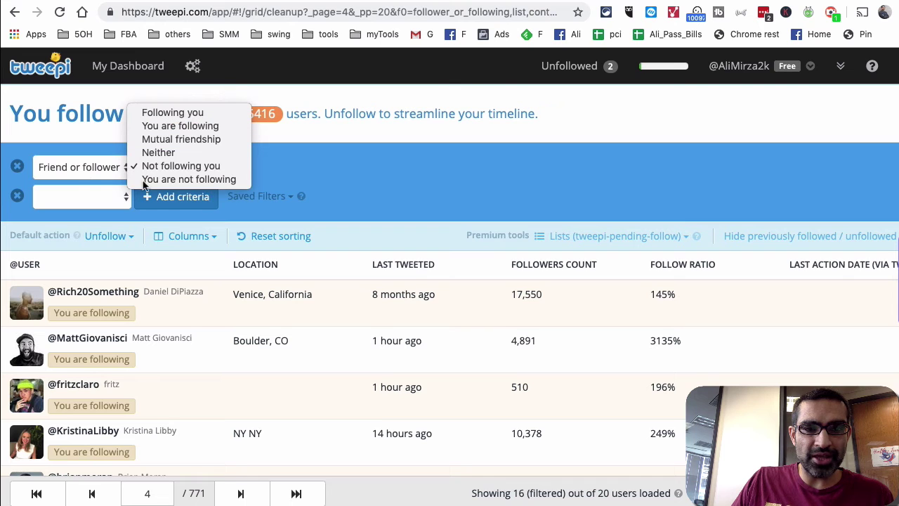
pyautogui.click(83, 181)
pyautogui.click(87, 186)
pyautogui.click(96, 204)
pyautogui.click(99, 205)
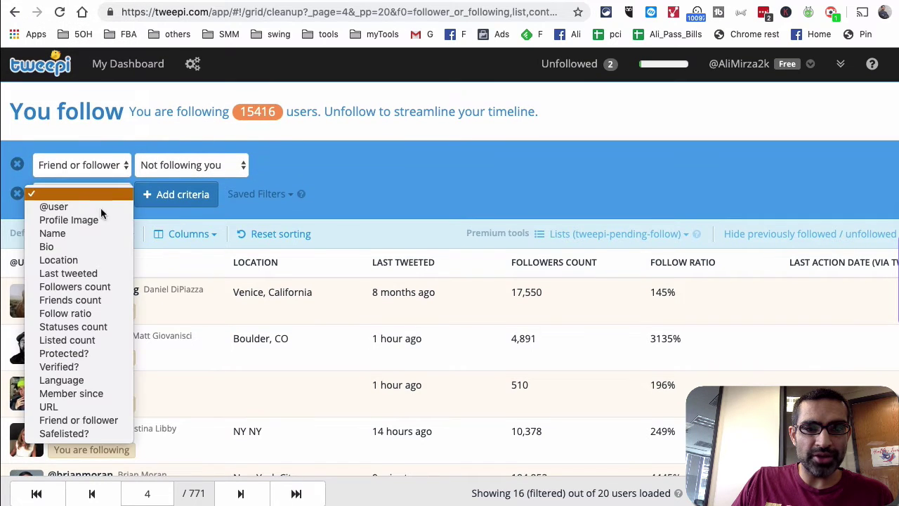
pyautogui.click(367, 158)
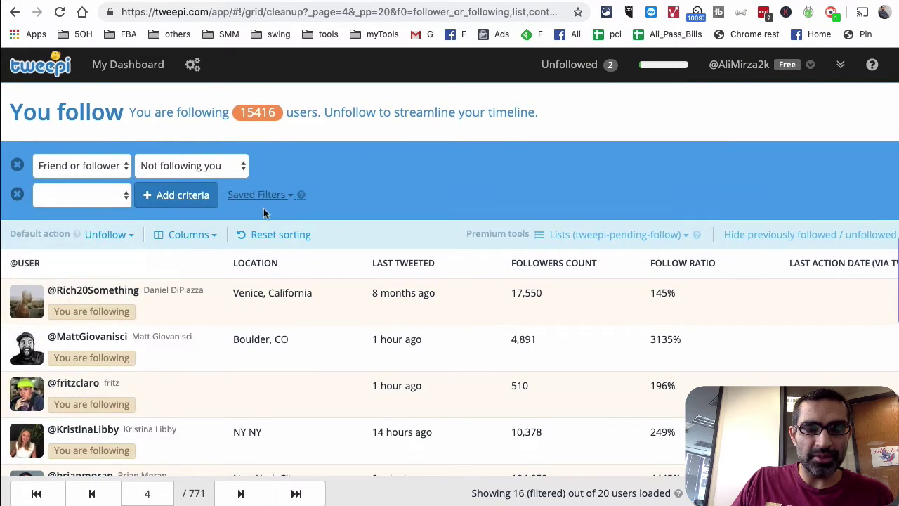
pyautogui.moveTo(251, 295)
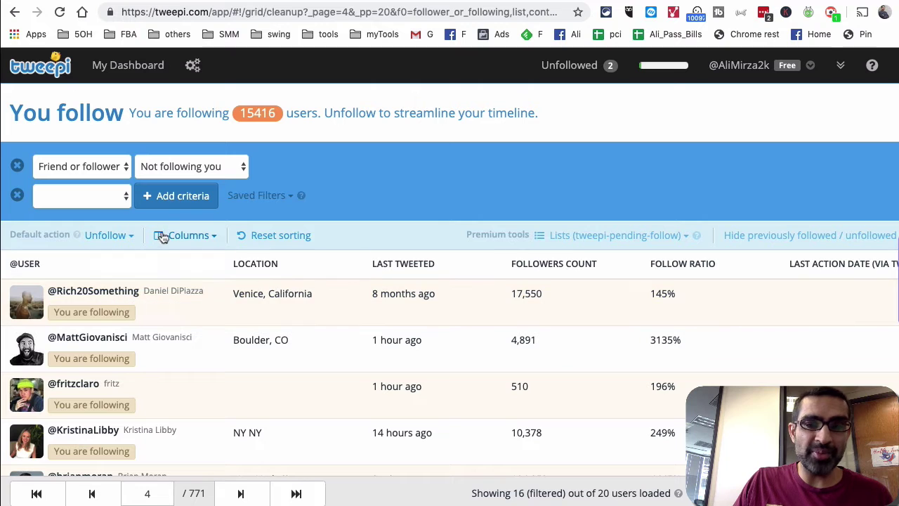
# - Add a filter for Location does not contain "Dallas, tx", plus an empty criteria row below it
pyautogui.click(117, 201)
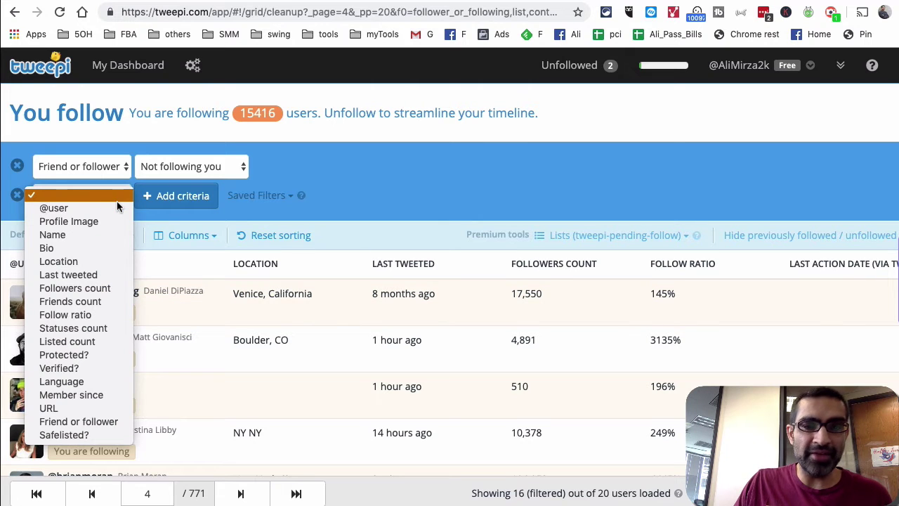
pyautogui.click(100, 266)
pyautogui.click(191, 198)
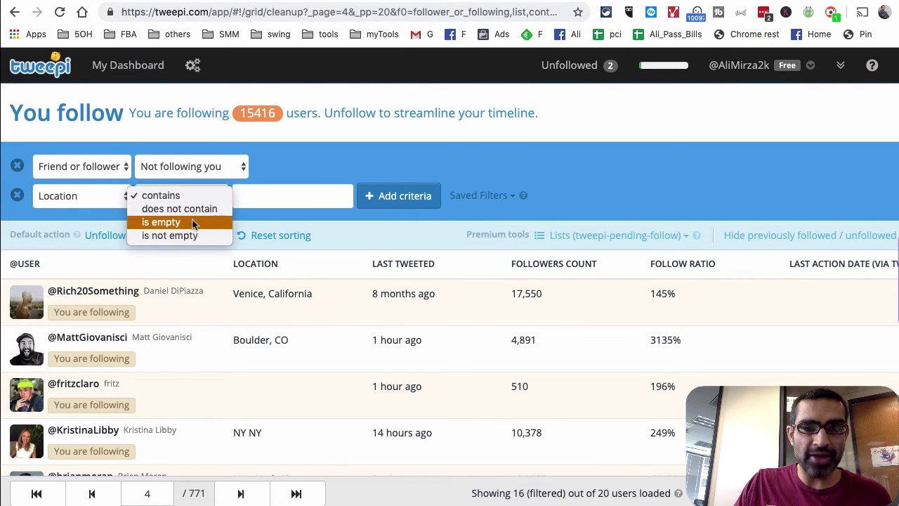
pyautogui.press('Return')
pyautogui.click(258, 198)
pyautogui.write('D')
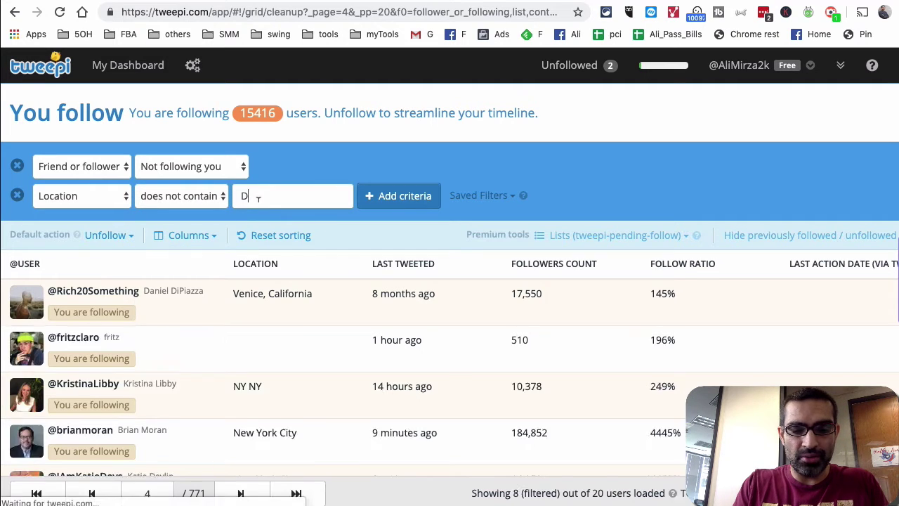
pyautogui.write('allas,')
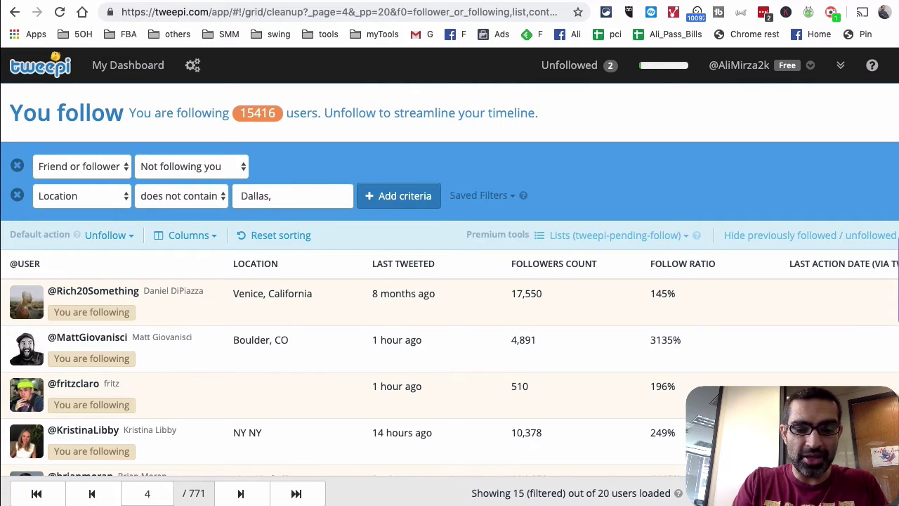
pyautogui.write(' tx')
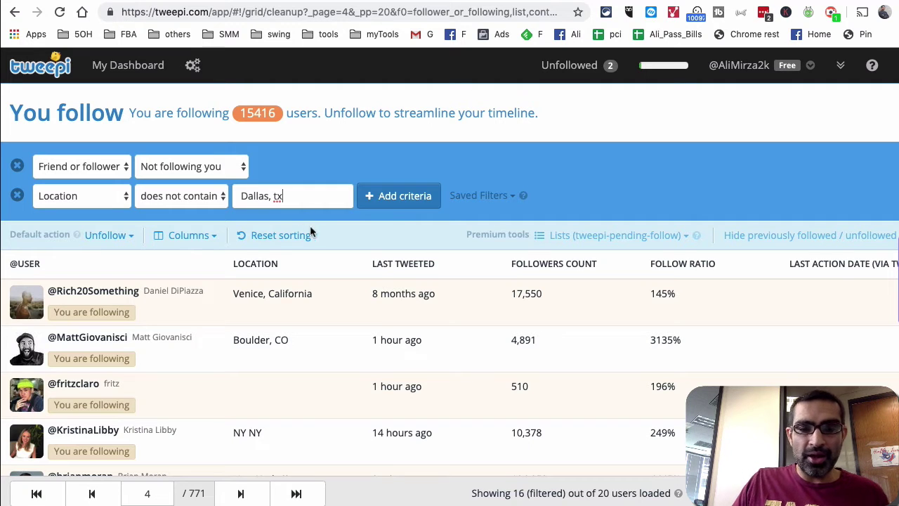
pyautogui.click(397, 202)
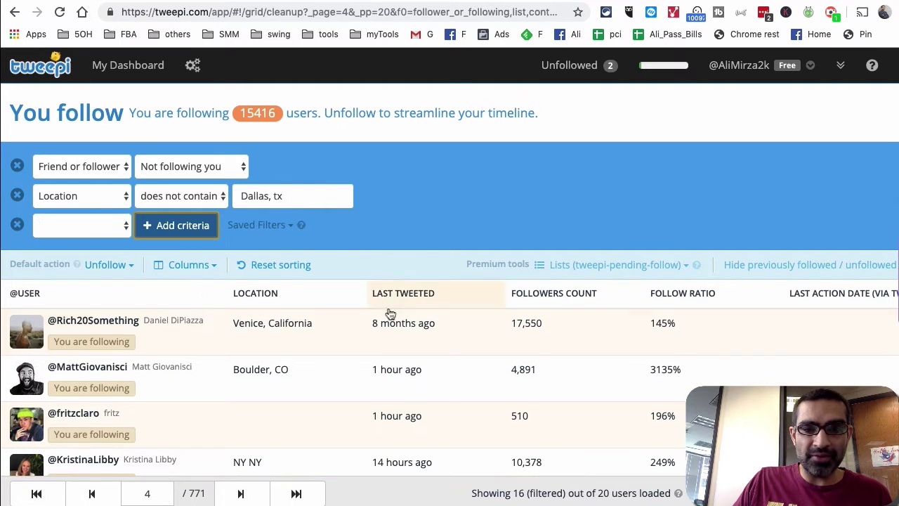
# - Check the locations in the filtered list of accounts and return to the dashboard
pyautogui.scroll(-1, 478, 305)
pyautogui.scroll(-4, 478, 305)
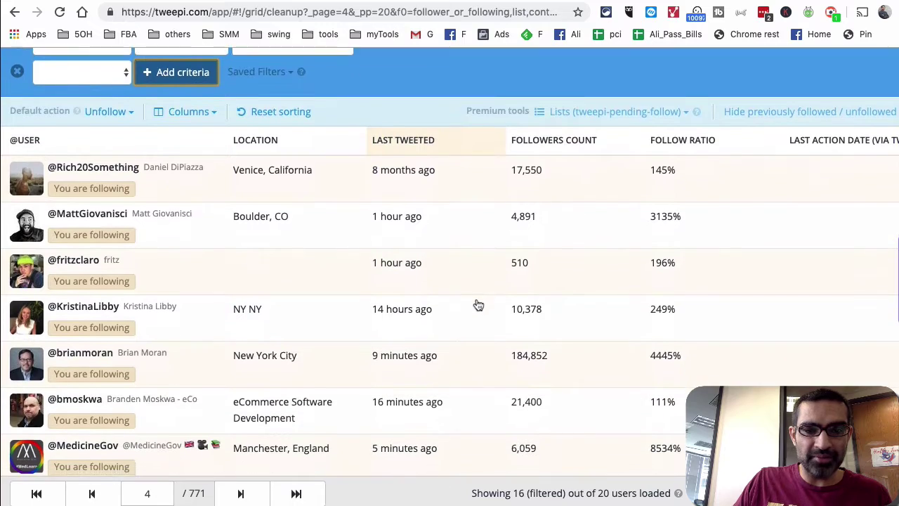
pyautogui.scroll(-3, 271, 234)
pyautogui.scroll(-2, 386, 267)
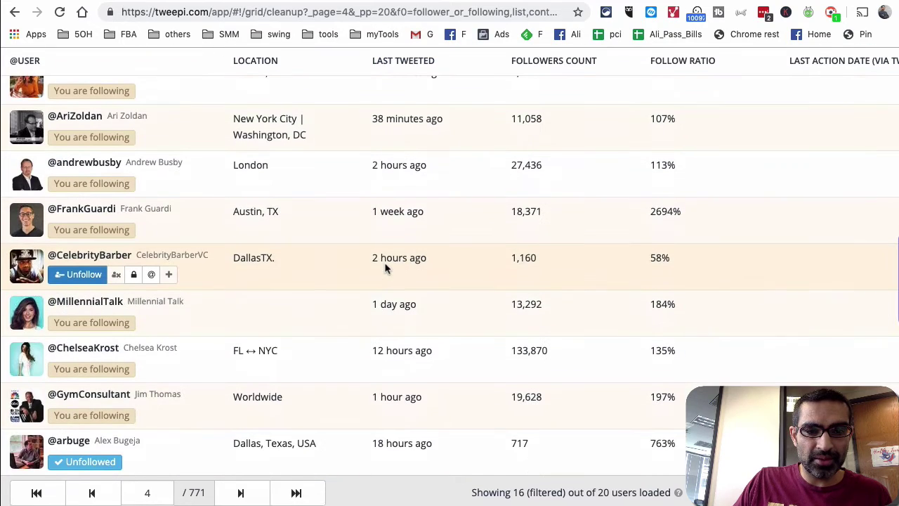
pyautogui.scroll(10, 404, 264)
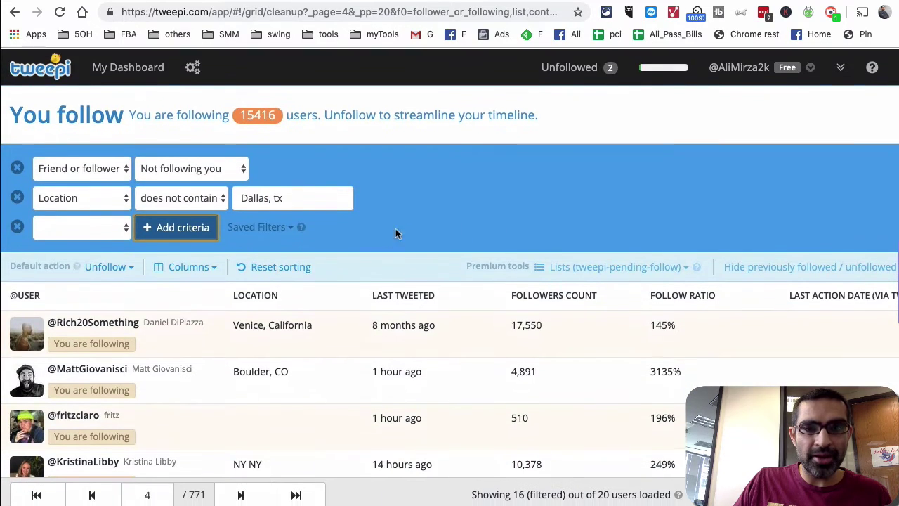
pyautogui.click(149, 104)
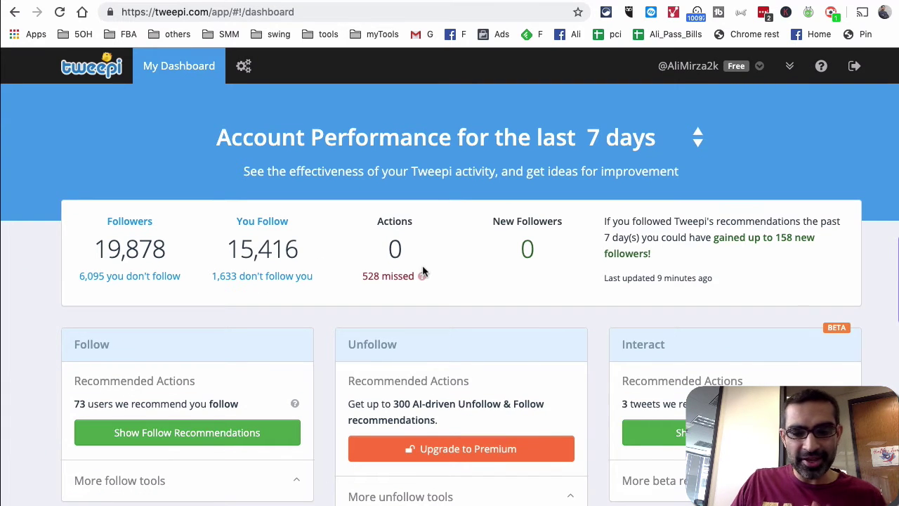
# - Open the account setup, review the tracked hashtags and their limit, and continue to step 2
pyautogui.click(244, 70)
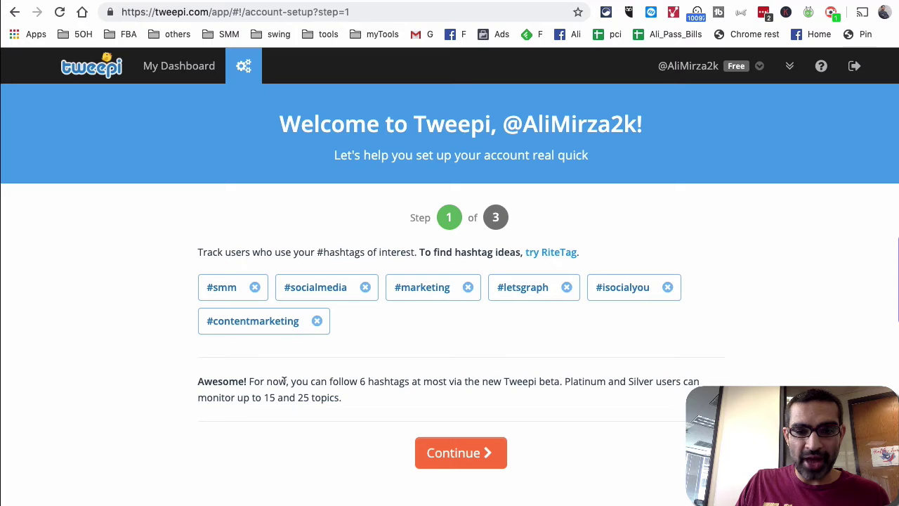
pyautogui.moveTo(278, 380); pyautogui.dragTo(427, 392)
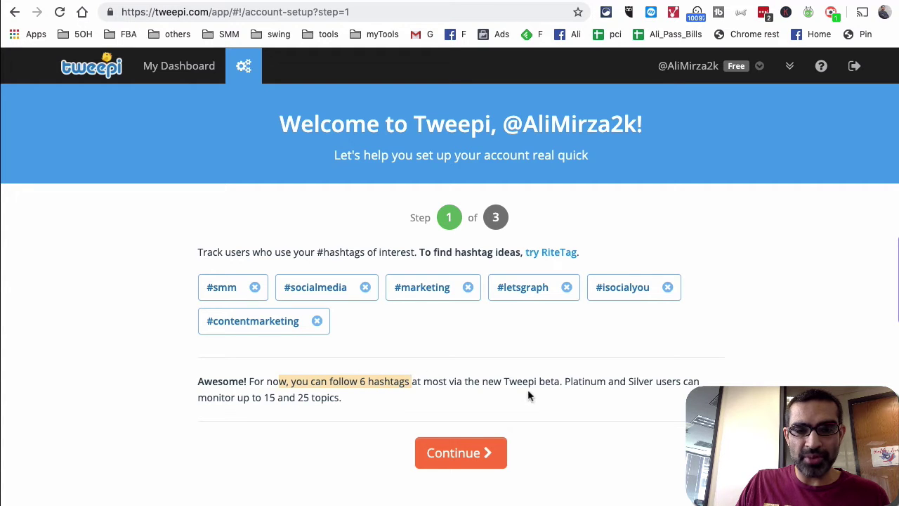
pyautogui.click(465, 455)
pyautogui.scroll(-1, 596, 413)
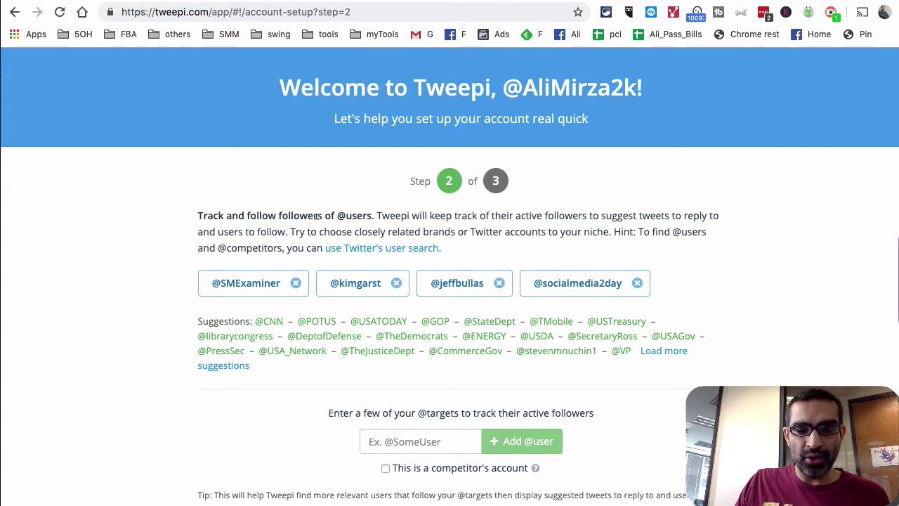
# - Read the explanation of tracking target accounts, and try adding forbes as a target before removing it again
pyautogui.moveTo(371, 217); pyautogui.dragTo(322, 217)
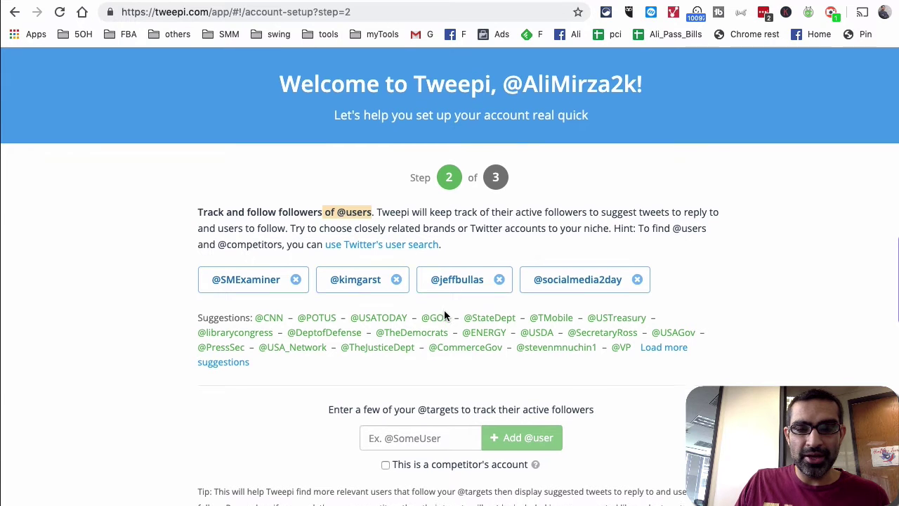
pyautogui.scroll(-2, 441, 310)
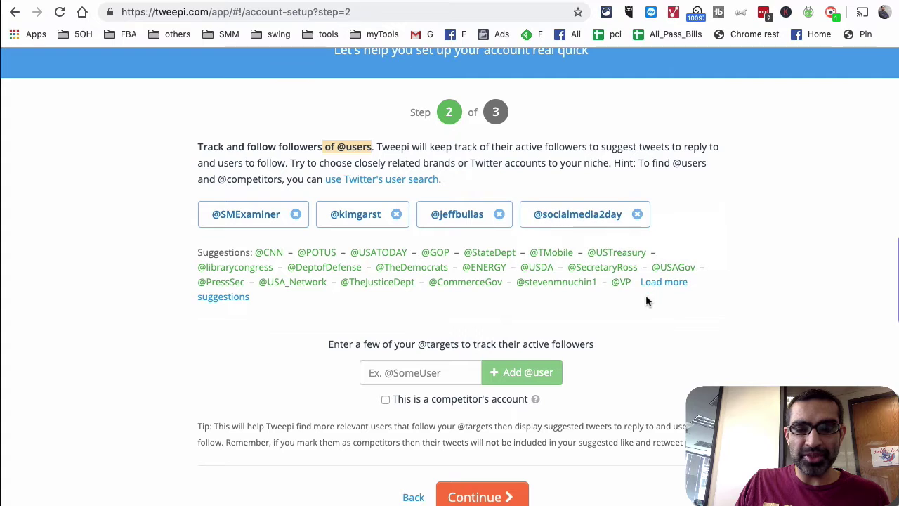
pyautogui.click(437, 371)
pyautogui.write('for')
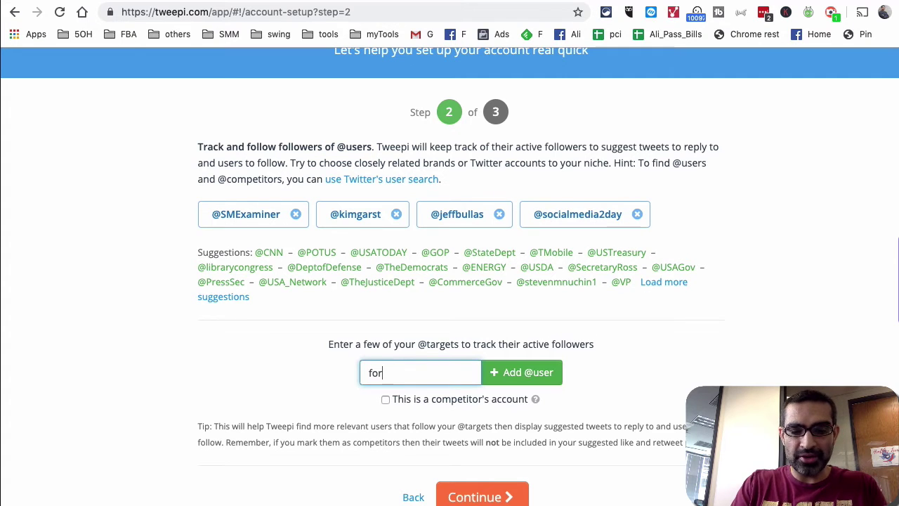
pyautogui.write('bes')
pyautogui.press('Return')
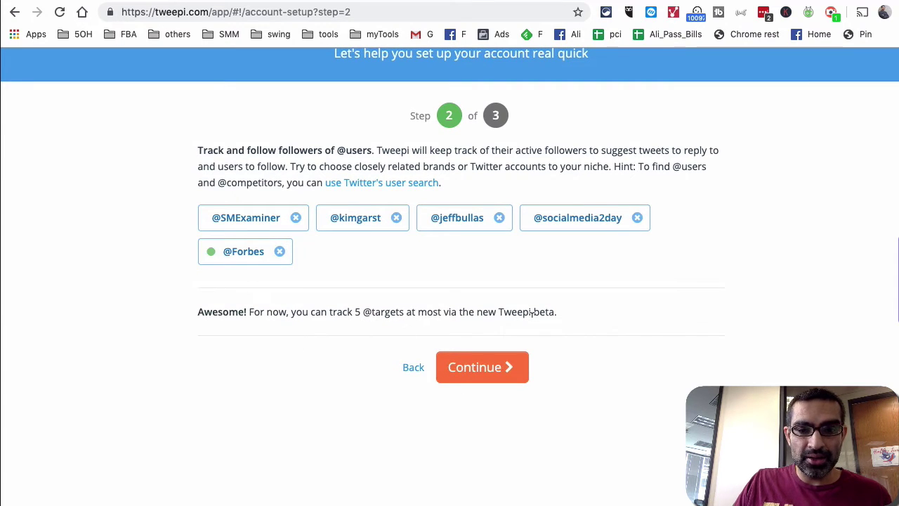
pyautogui.click(280, 253)
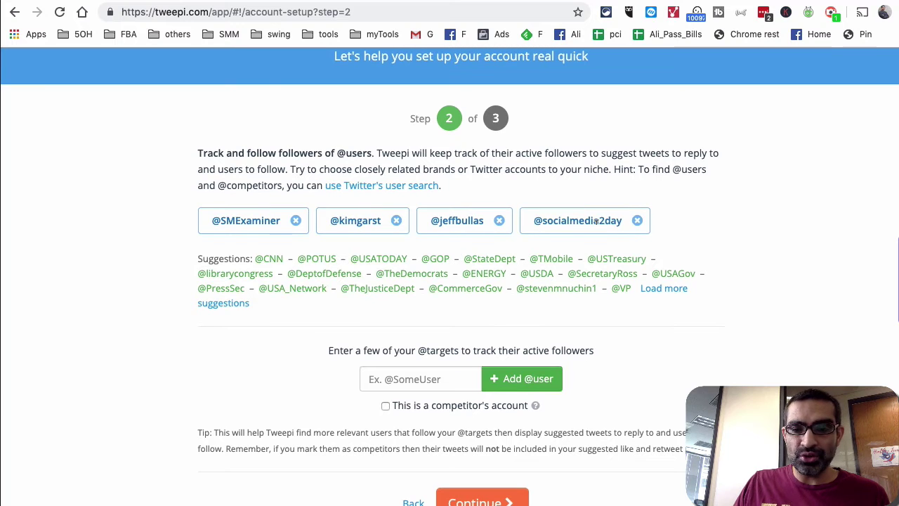
# - Continue to step 3 of the account setup and review the language, location and exclusion settings
pyautogui.scroll(1, 256, 246)
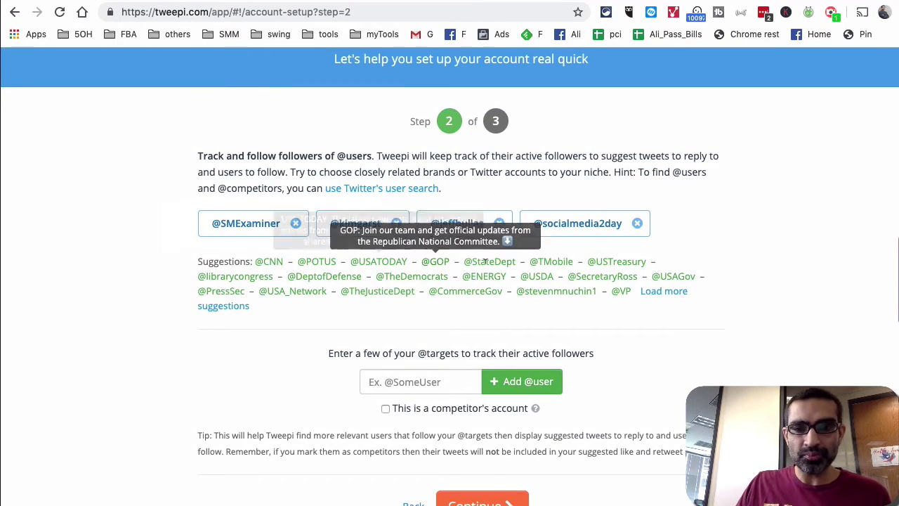
pyautogui.scroll(-3, 611, 295)
pyautogui.click(512, 417)
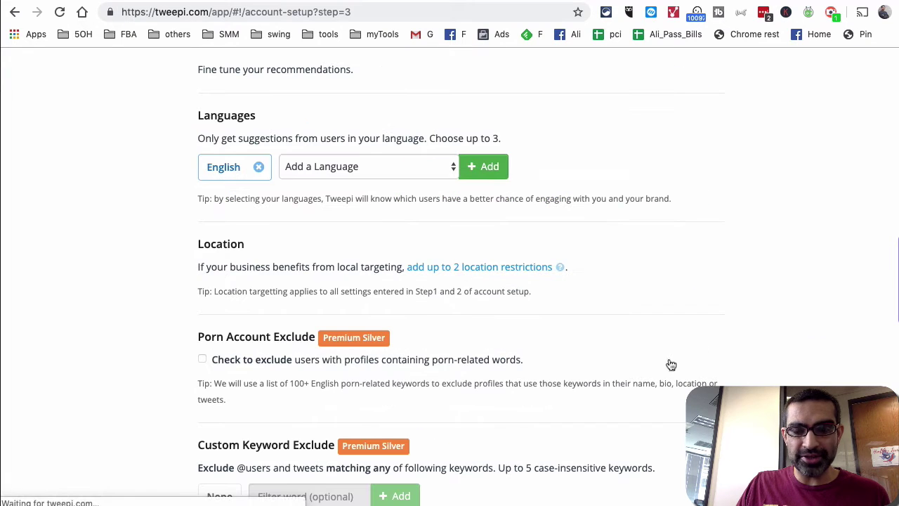
pyautogui.scroll(-3, 670, 361)
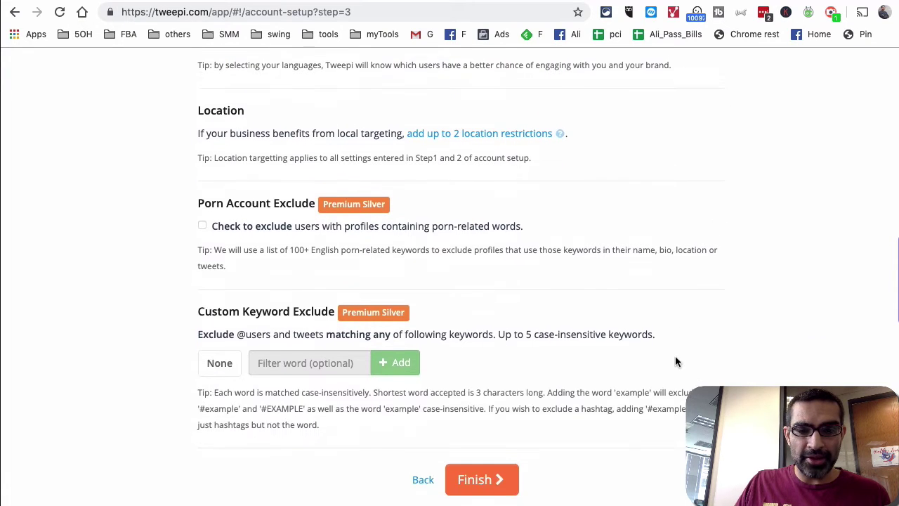
pyautogui.scroll(4, 185, 266)
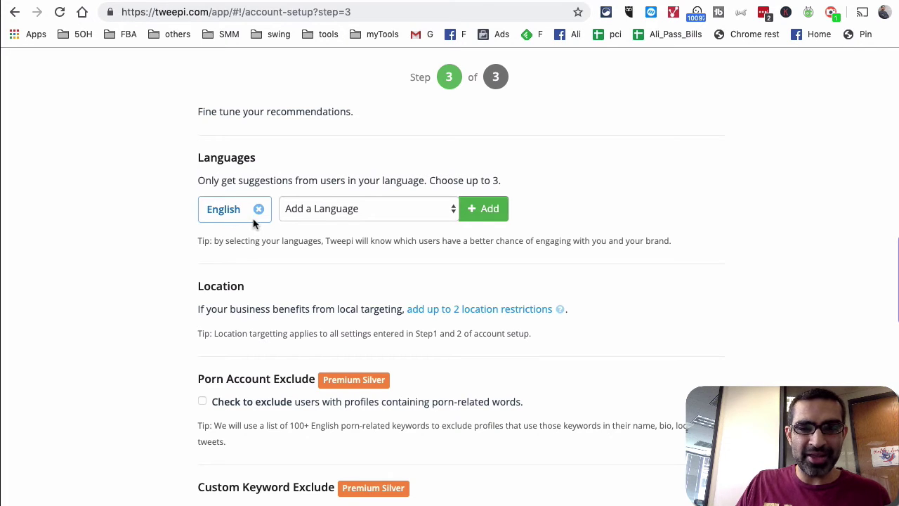
pyautogui.scroll(-2, 444, 265)
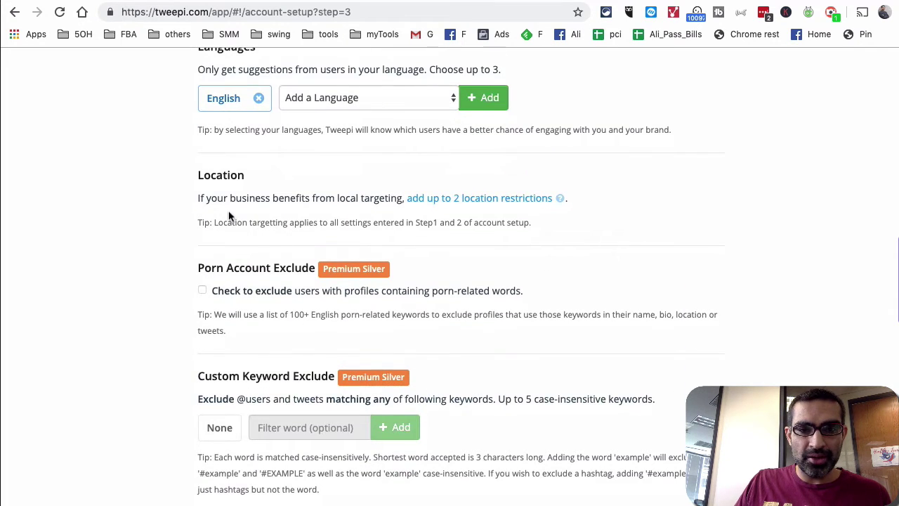
pyautogui.scroll(-1, 529, 292)
pyautogui.scroll(-1, 530, 291)
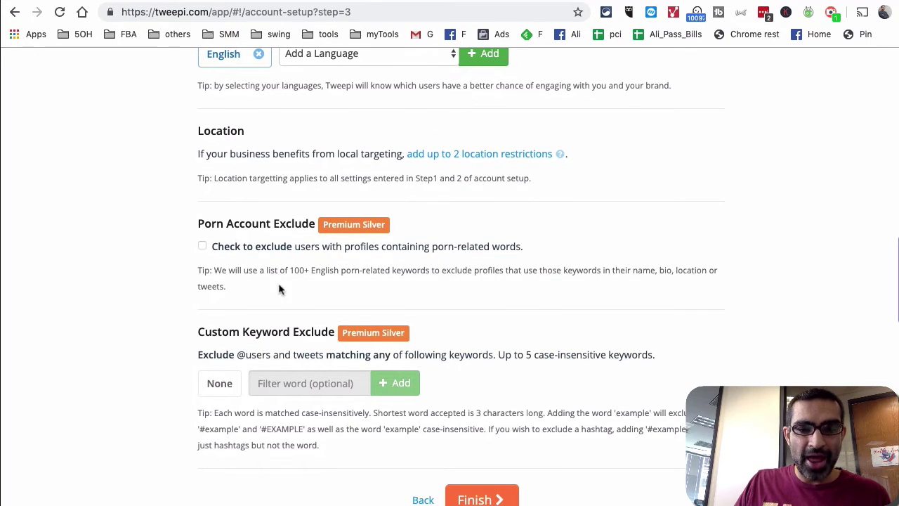
# - Recheck the porn account and custom keyword exclusion options and finish the account setup
pyautogui.scroll(1, 253, 344)
pyautogui.scroll(1, 292, 336)
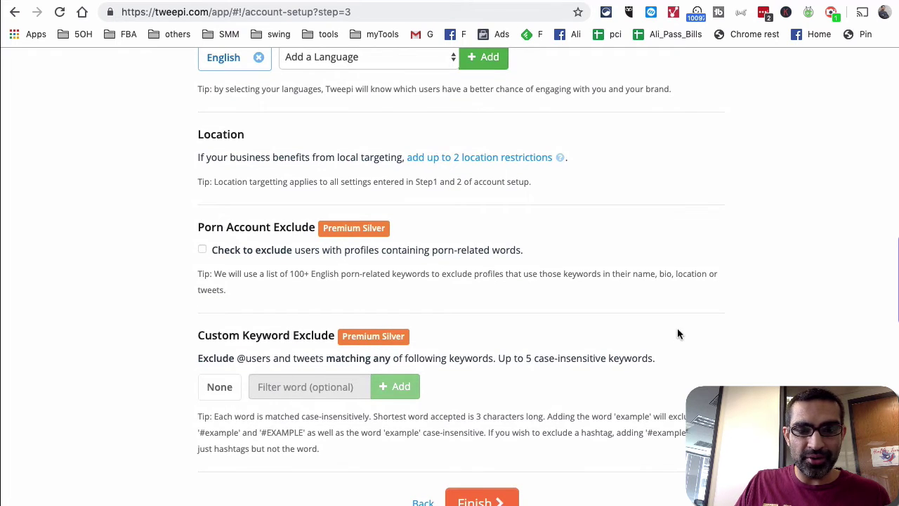
pyautogui.scroll(-3, 678, 335)
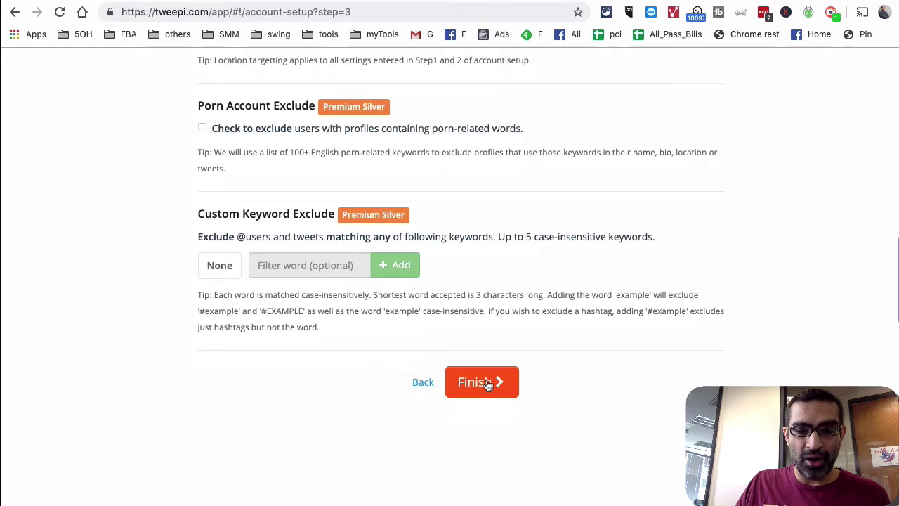
pyautogui.scroll(2, 421, 317)
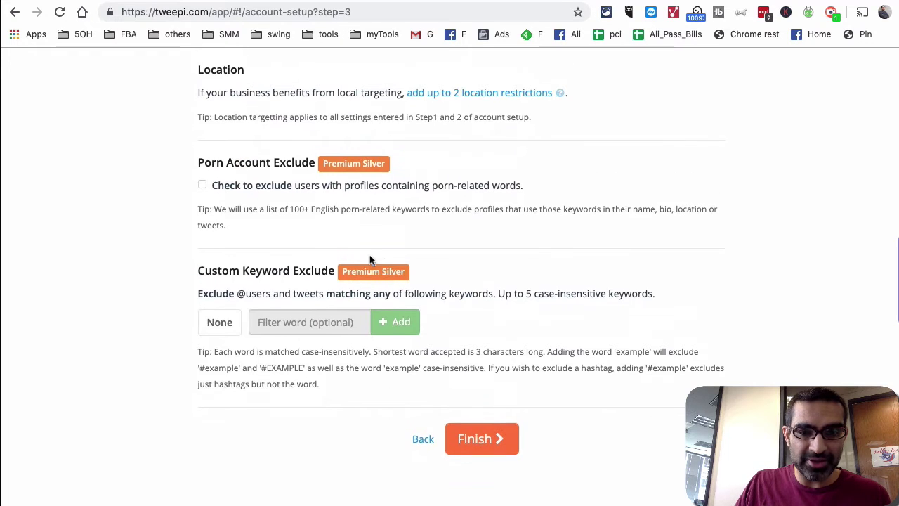
pyautogui.click(505, 438)
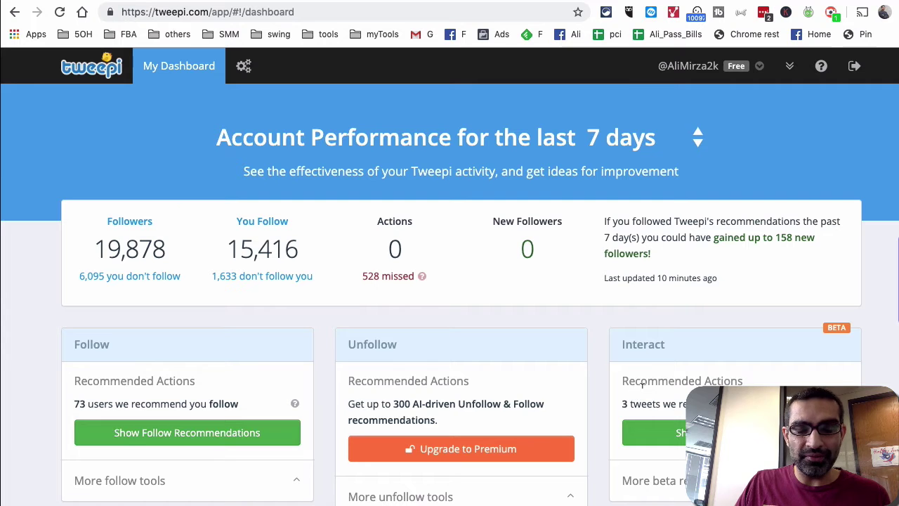
# - Review the account performance dashboard and show the follow recommendations
pyautogui.scroll(-1, 58, 377)
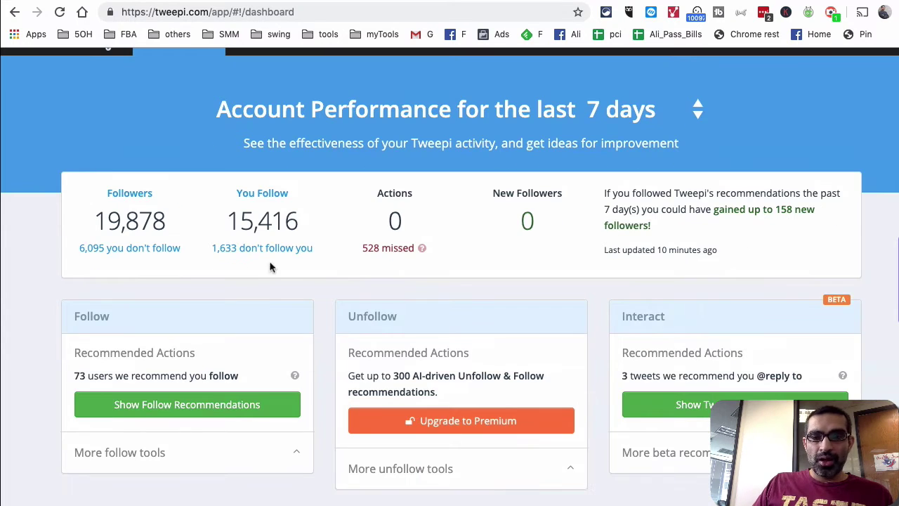
pyautogui.scroll(1, 344, 264)
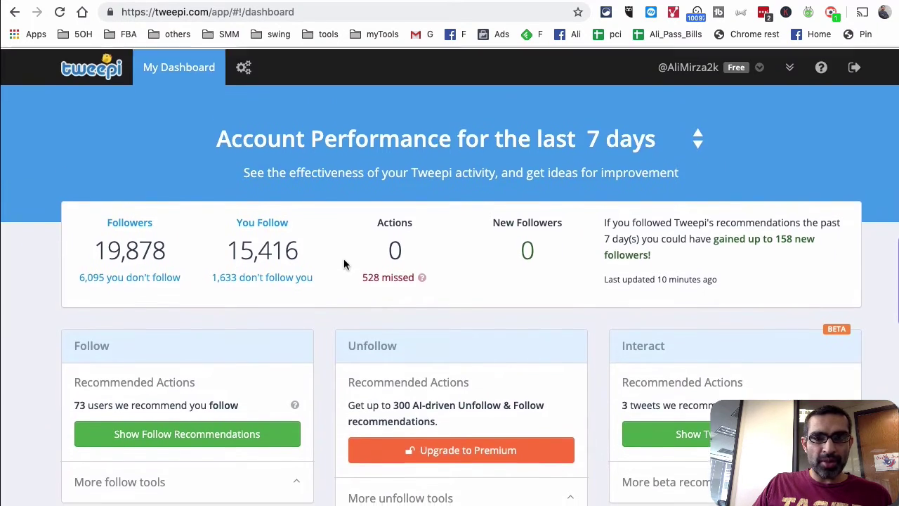
pyautogui.scroll(-1, 343, 264)
pyautogui.scroll(1, 343, 264)
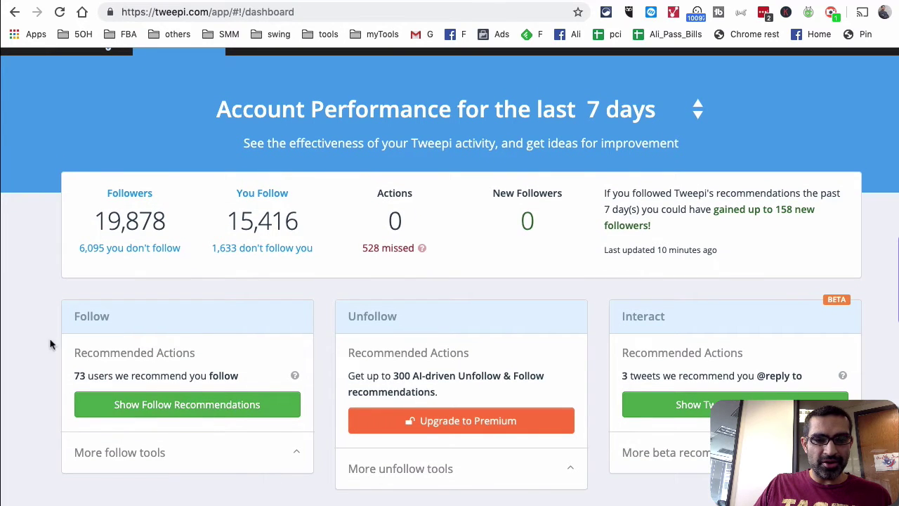
pyautogui.tripleClick(101, 349)
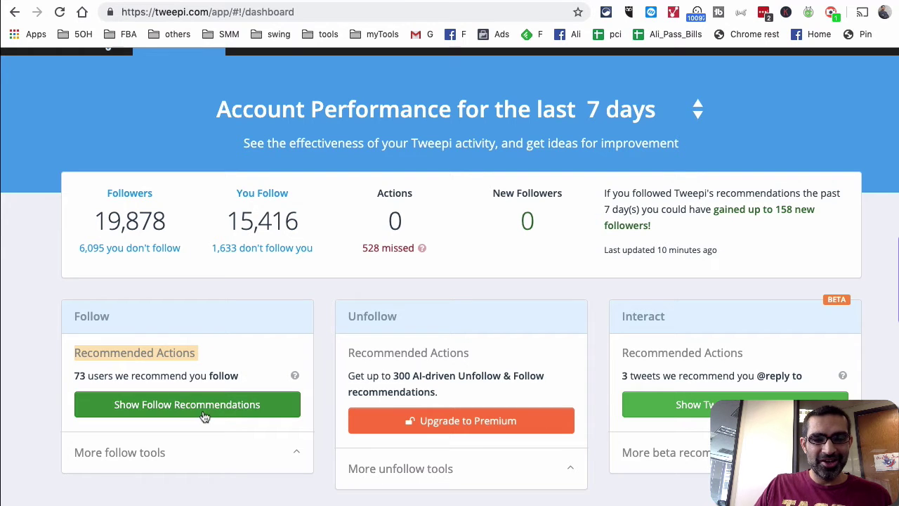
pyautogui.click(172, 411)
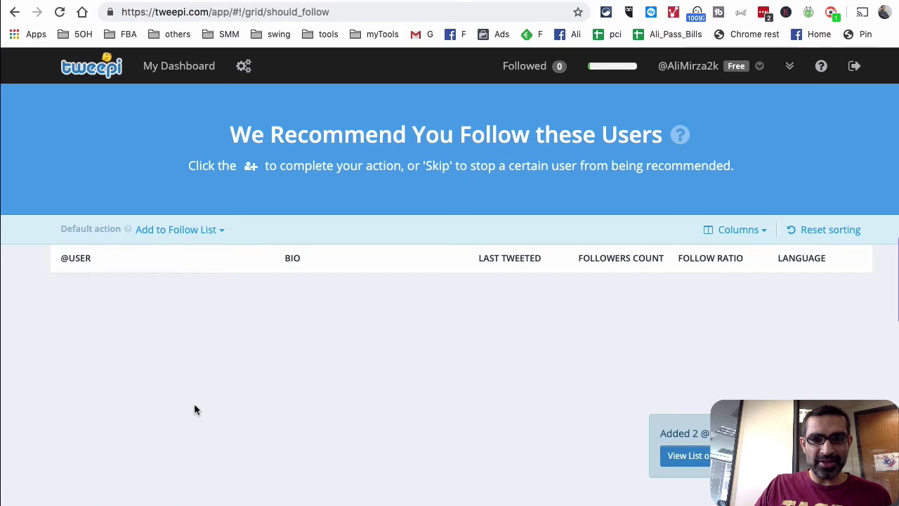
# - Look through the recommended users and check which default actions are available for them
pyautogui.scroll(-3, 194, 403)
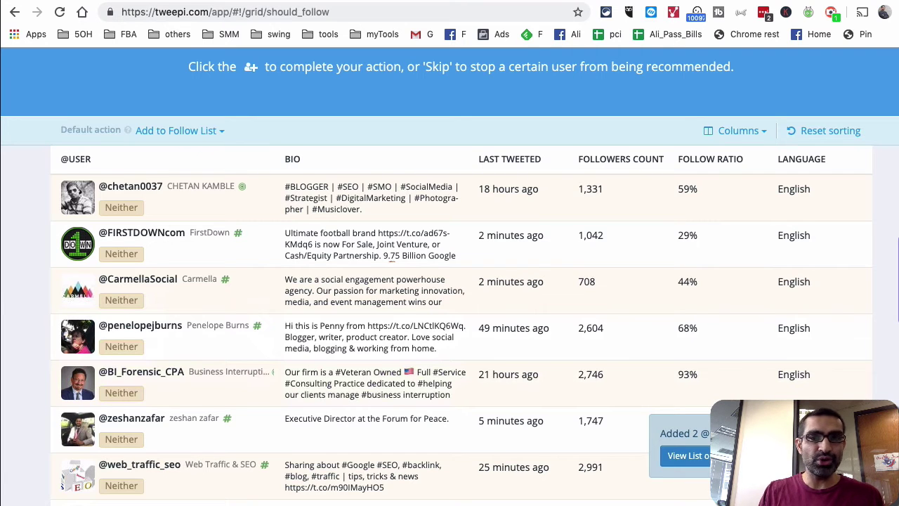
pyautogui.scroll(1, 31, 316)
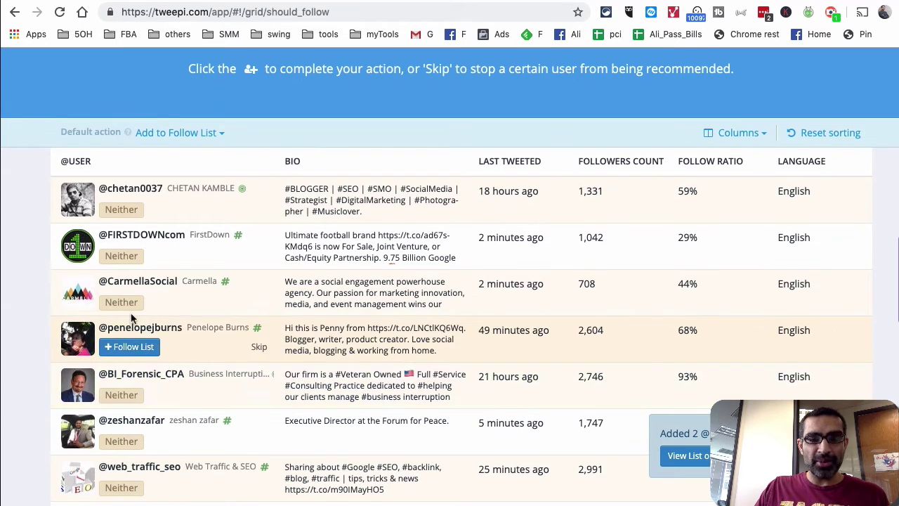
pyautogui.scroll(2, 218, 269)
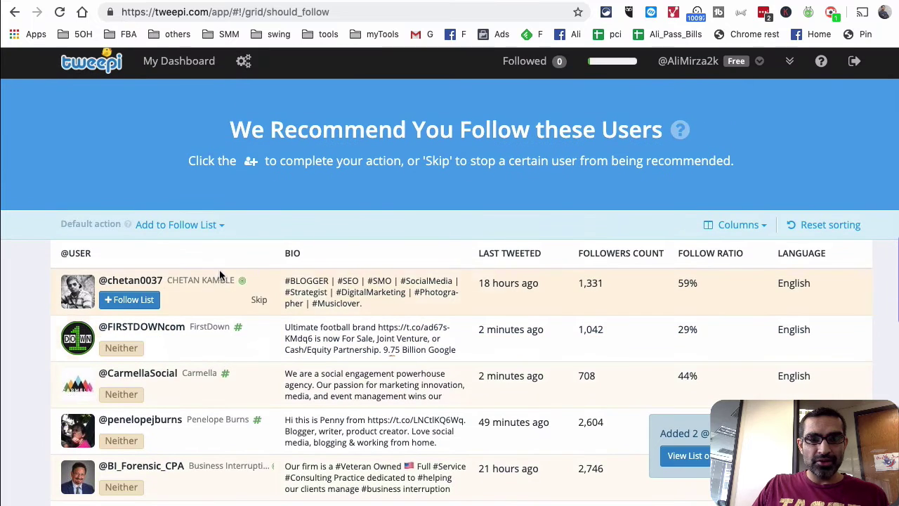
pyautogui.scroll(-1, 177, 240)
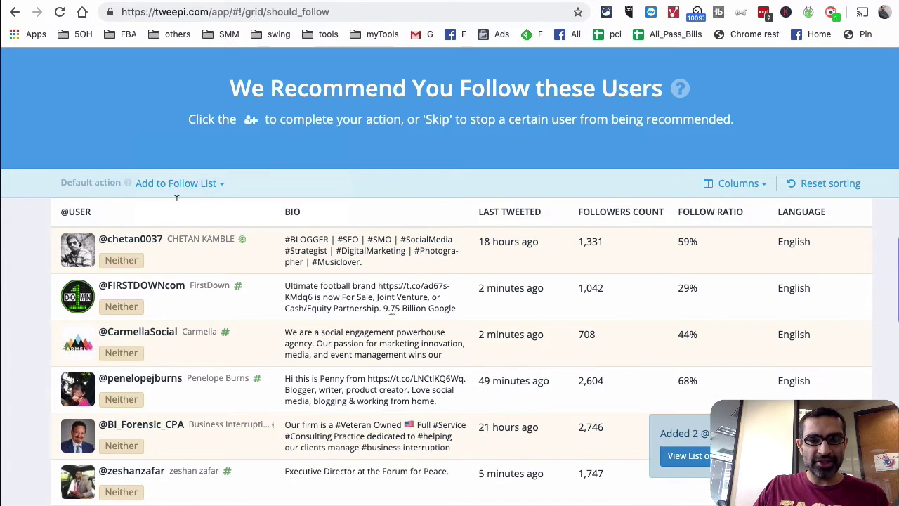
pyautogui.click(225, 187)
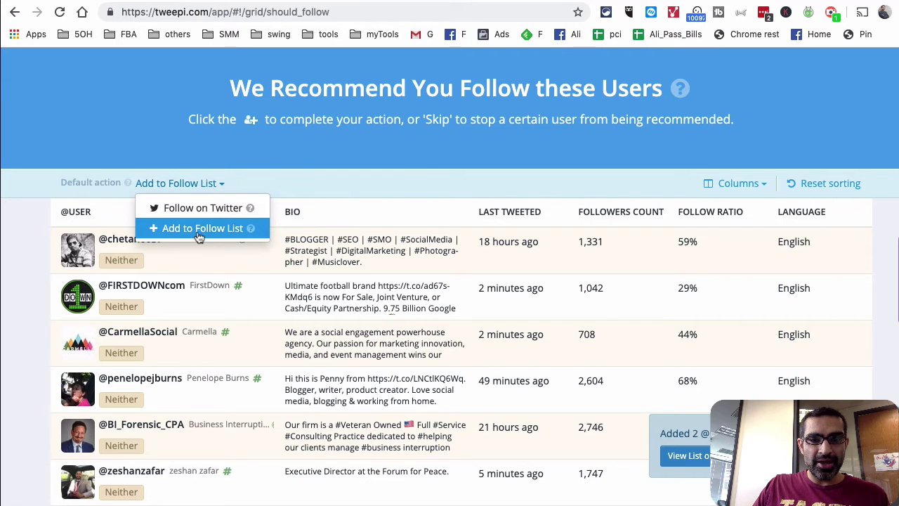
pyautogui.click(339, 192)
pyautogui.moveTo(144, 269)
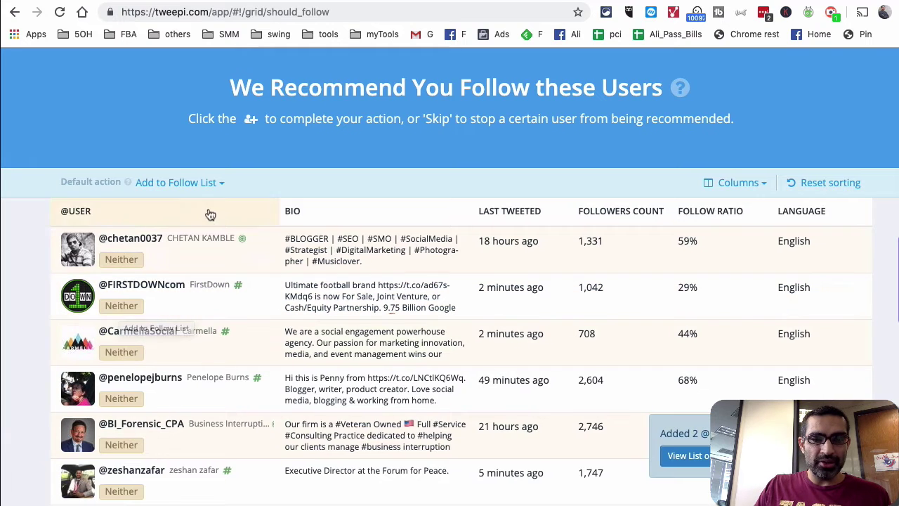
# - Set the default action for recommended users to Follow on Twitter
pyautogui.click(215, 186)
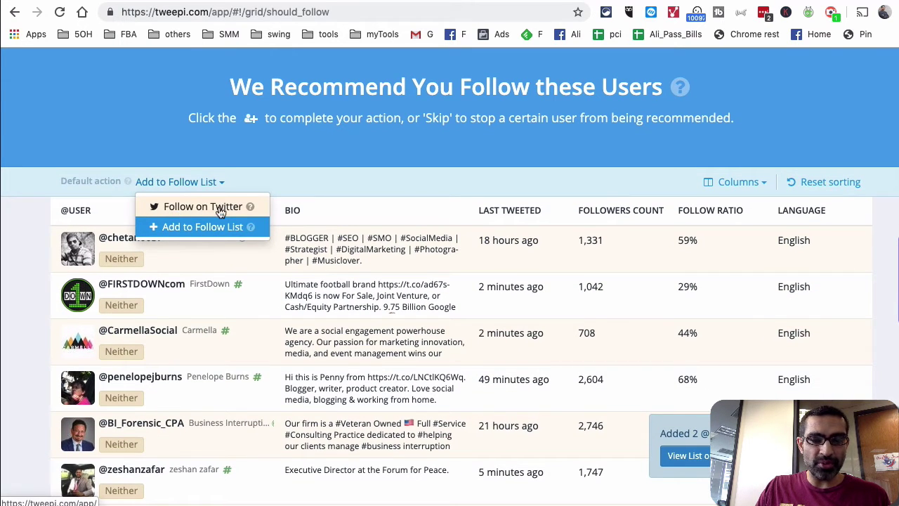
pyautogui.click(218, 207)
pyautogui.scroll(1, 201, 190)
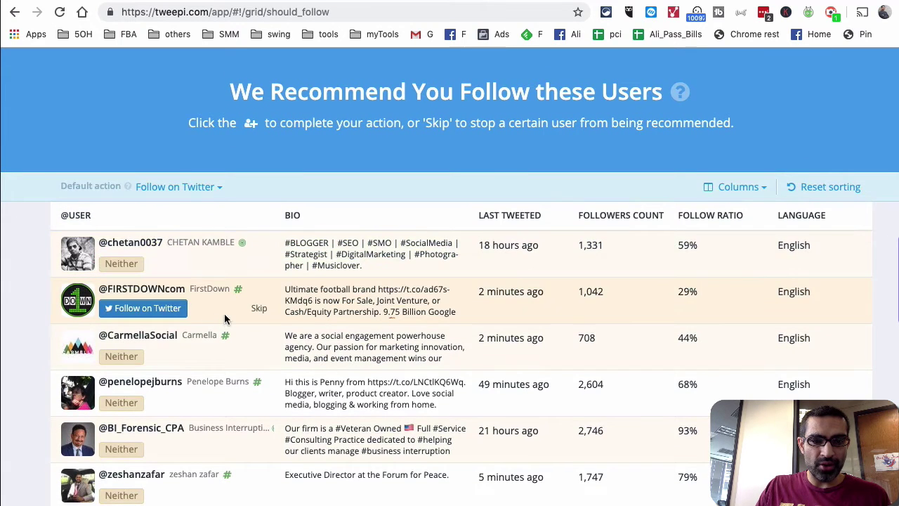
# - Follow the recommended Business Interruption Consulting account on Twitter, confirming the logged-in account, and close the pop-up window
pyautogui.scroll(-2, 227, 318)
pyautogui.scroll(-2, 227, 318)
pyautogui.moveTo(141, 314)
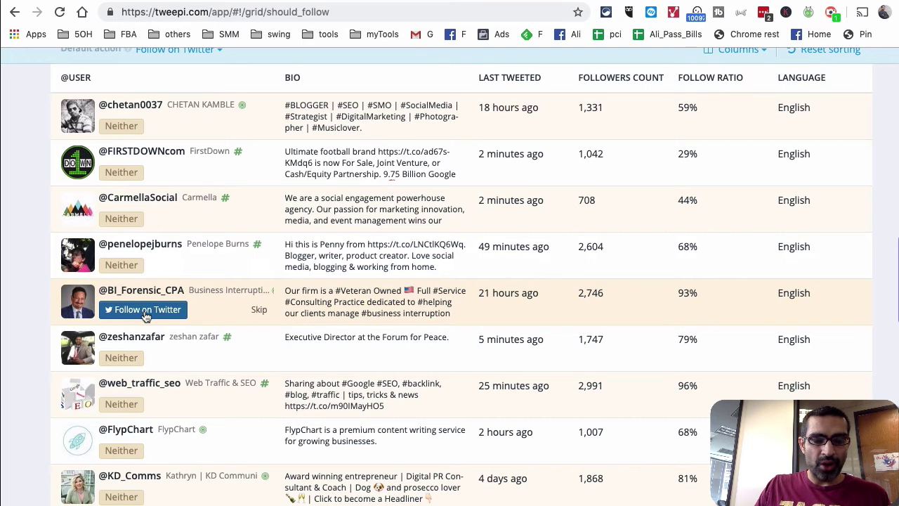
pyautogui.click(144, 310)
pyautogui.moveTo(271, 10); pyautogui.dragTo(348, 31)
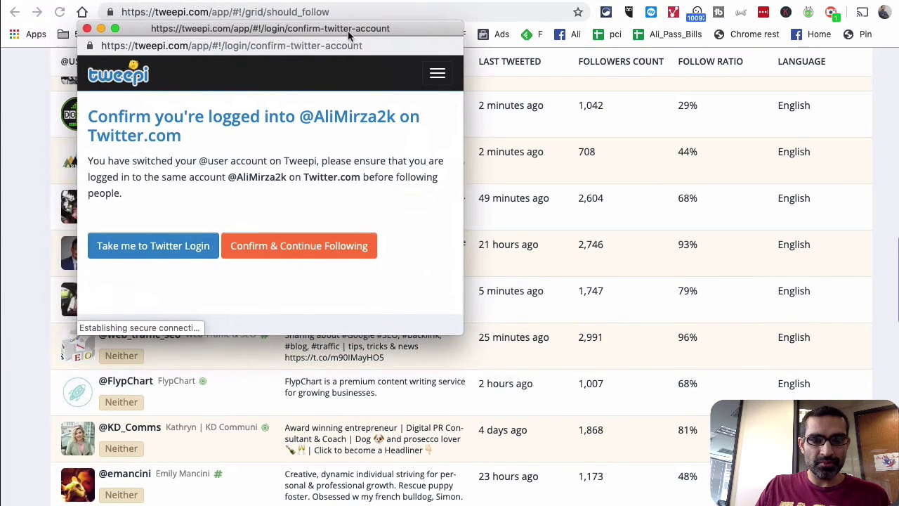
pyautogui.moveTo(468, 328); pyautogui.dragTo(542, 371)
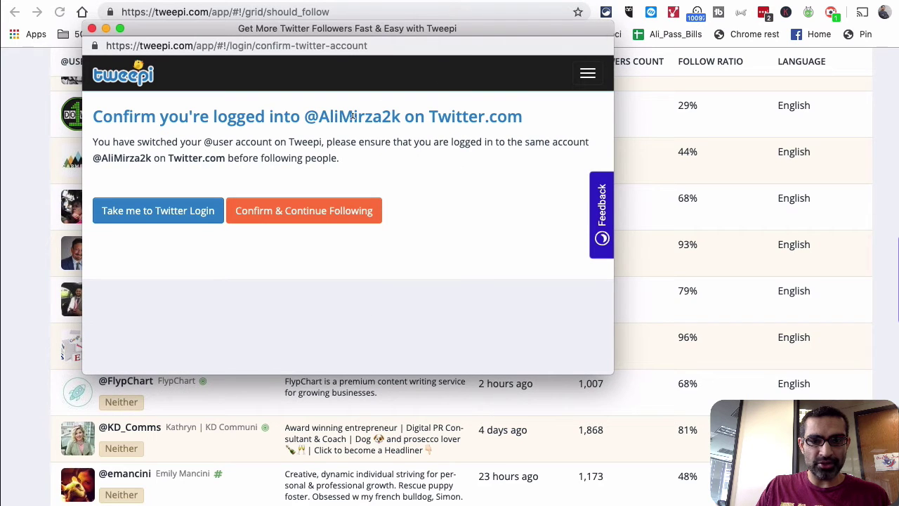
pyautogui.click(298, 220)
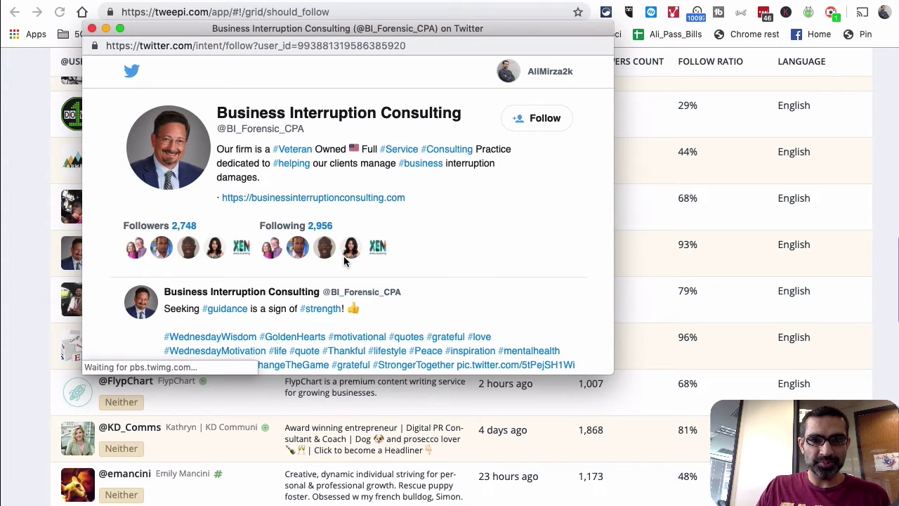
pyautogui.click(533, 124)
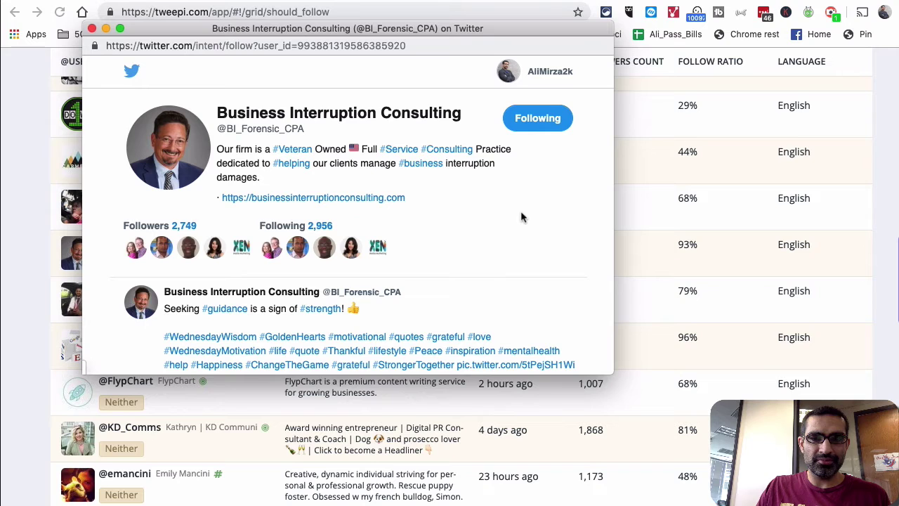
pyautogui.moveTo(160, 38); pyautogui.dragTo(166, 68)
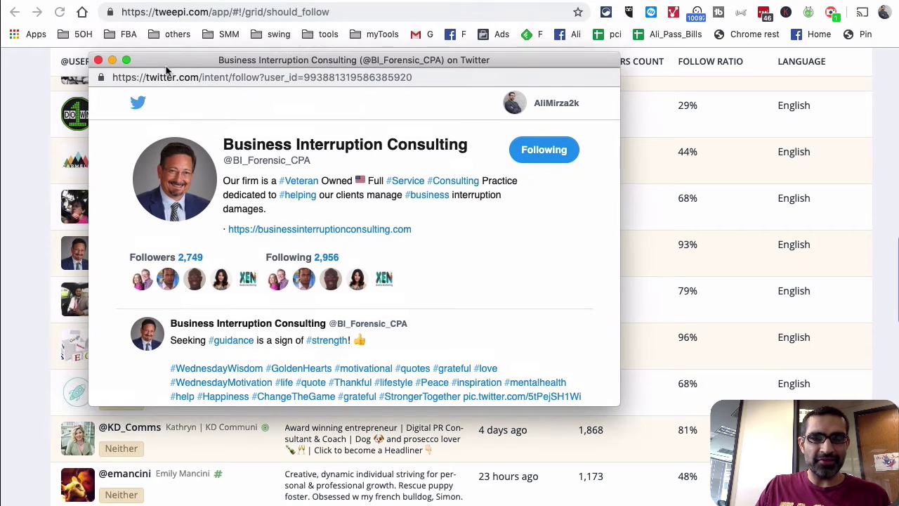
pyautogui.click(98, 60)
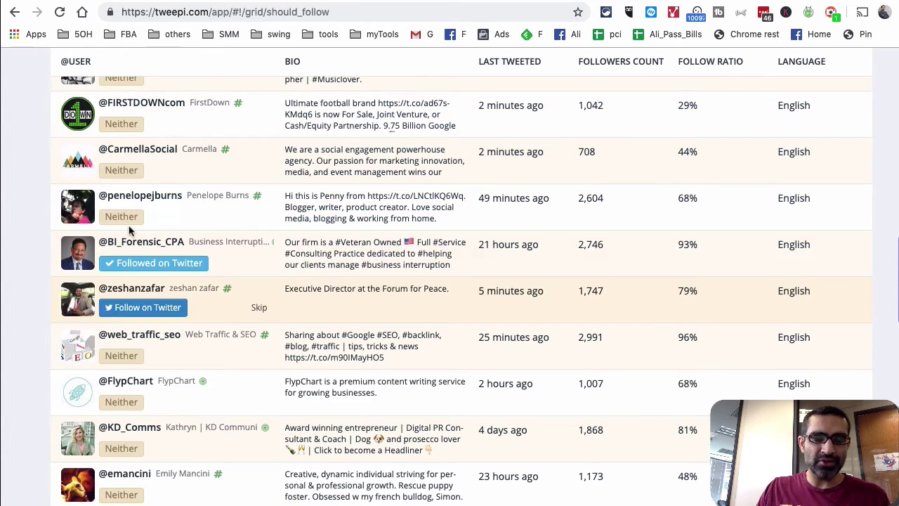
# - Set the default action for recommended users back to Add to Follow List
pyautogui.scroll(3, 273, 335)
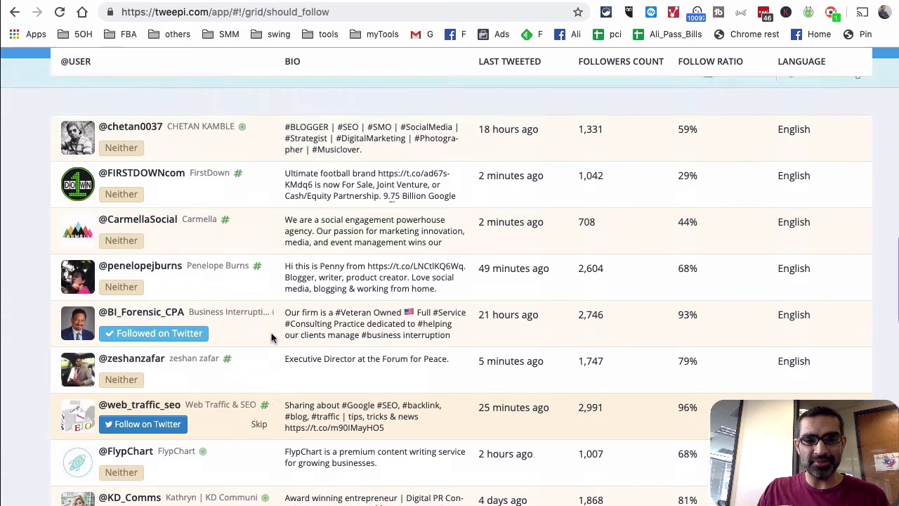
pyautogui.scroll(1, 273, 335)
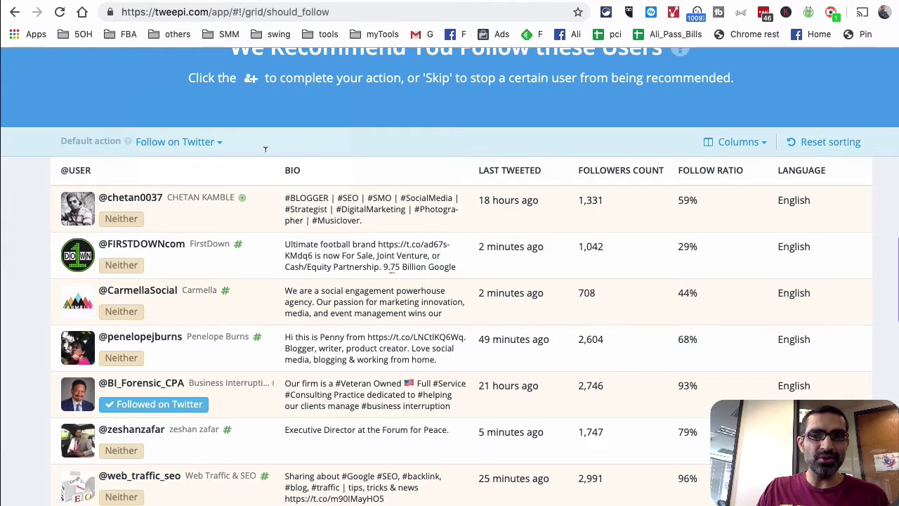
pyautogui.moveTo(235, 205)
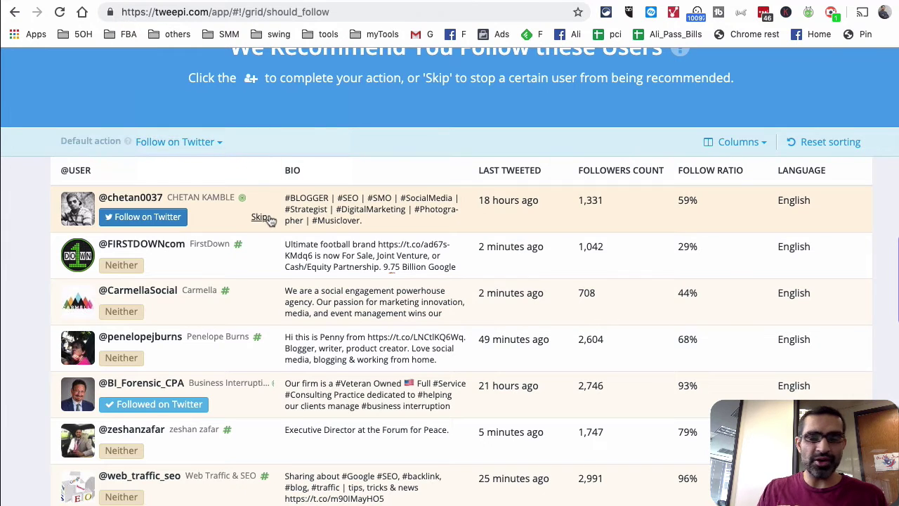
pyautogui.click(219, 143)
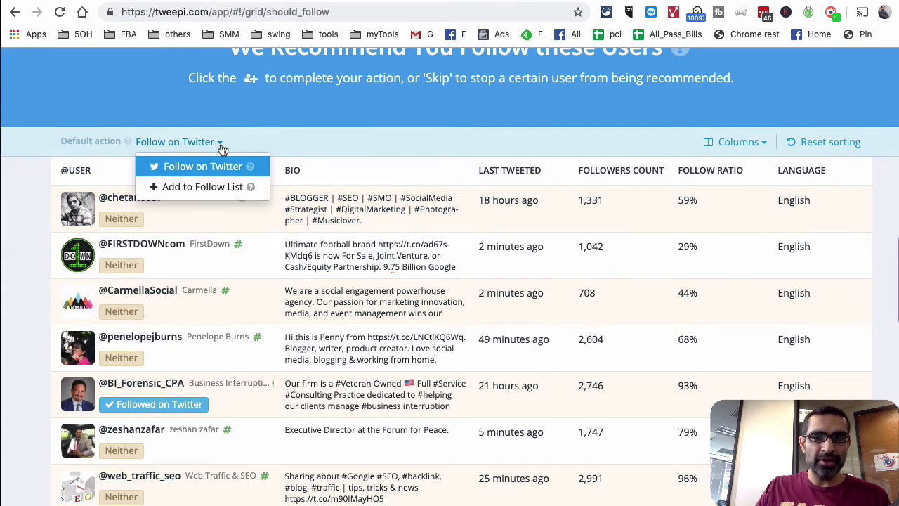
pyautogui.click(198, 188)
# - Add the recommended KD Communications account to the follow list
pyautogui.scroll(-4, 282, 303)
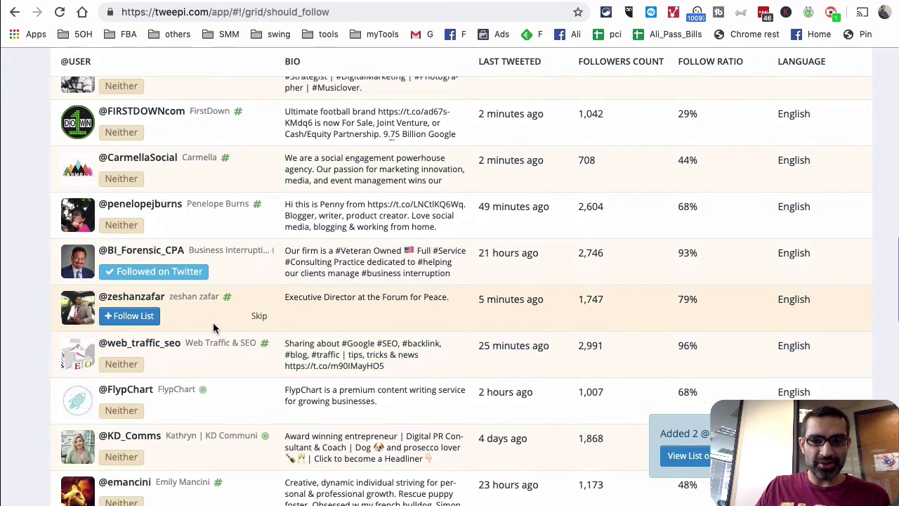
pyautogui.scroll(-4, 213, 325)
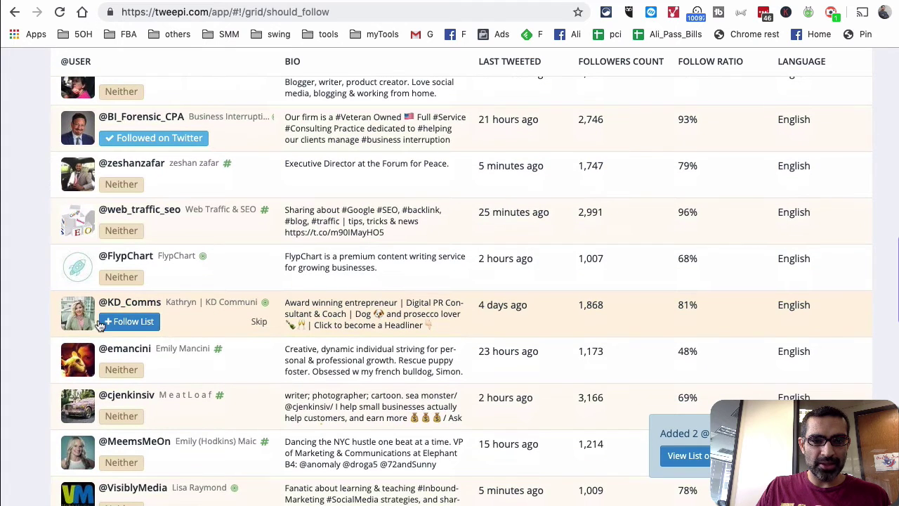
pyautogui.click(106, 322)
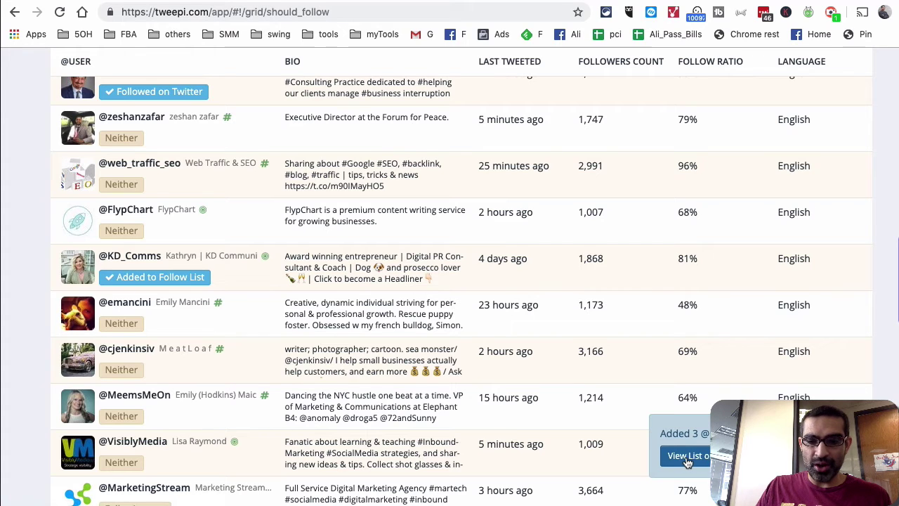
# - Open the tweepi-pending-follow list on Twitter and follow all three of its members
pyautogui.click(698, 458)
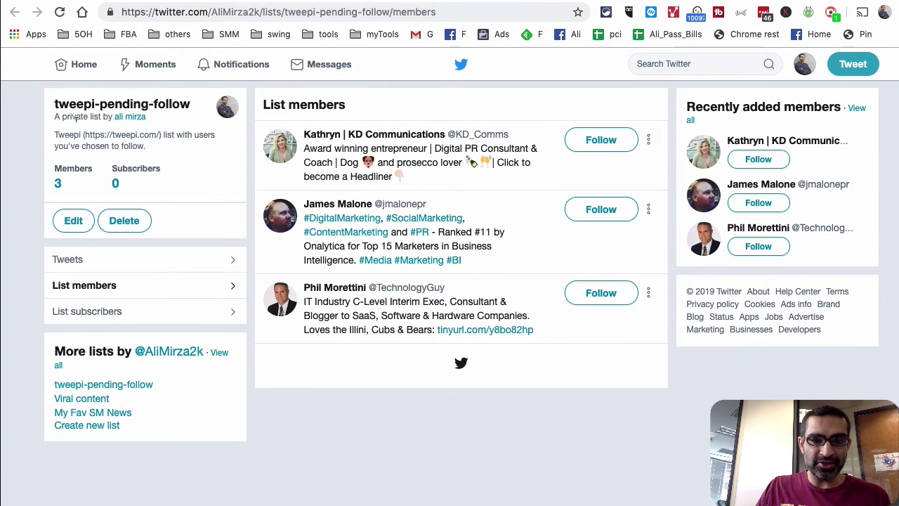
pyautogui.moveTo(56, 105); pyautogui.dragTo(208, 120)
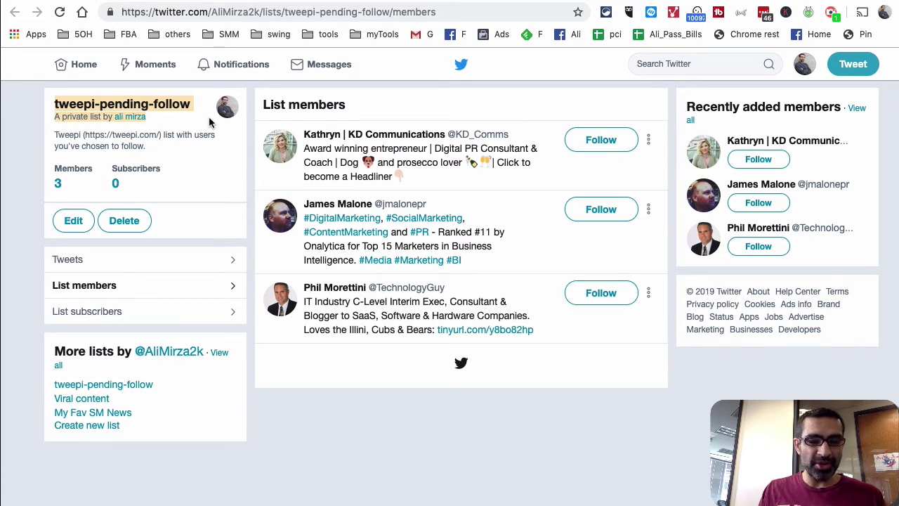
pyautogui.click(598, 147)
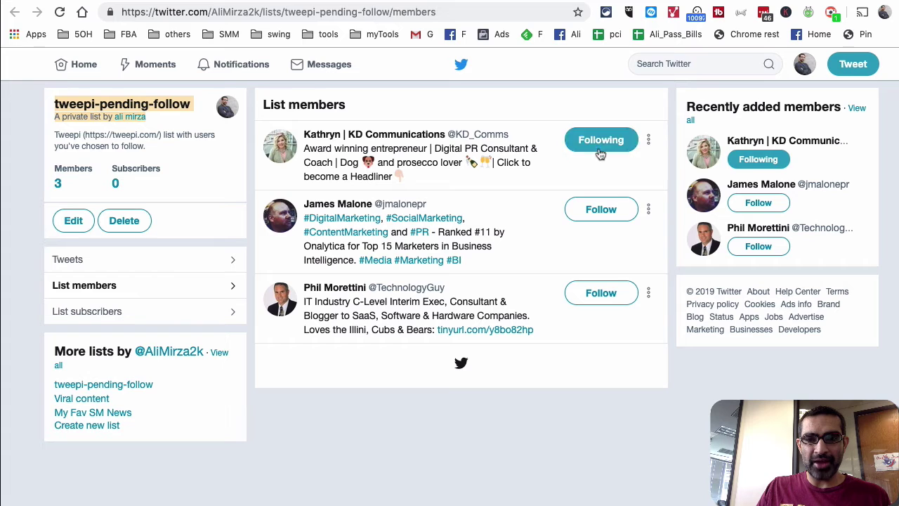
pyautogui.click(587, 217)
pyautogui.click(600, 297)
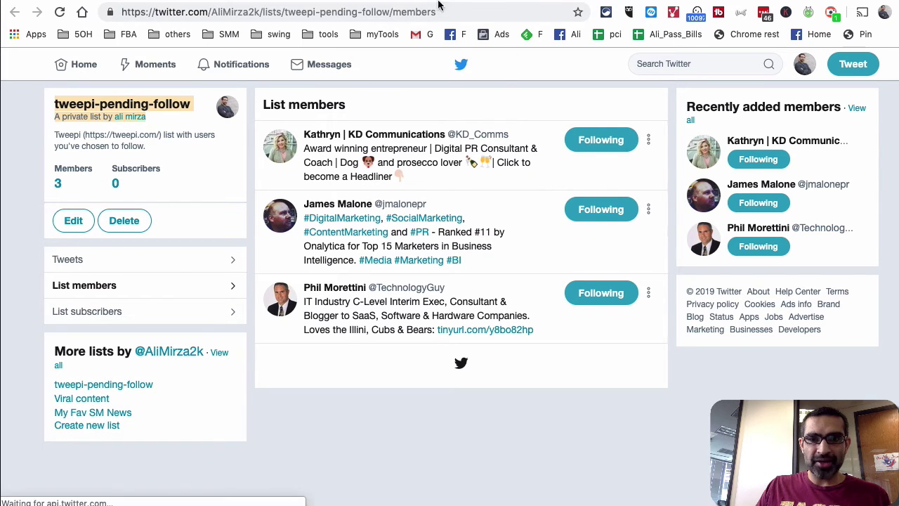
# - Switch back to Tweepi's recommended users and return to the beginning of the list
pyautogui.click(359, 2)
pyautogui.scroll(2, 353, 317)
pyautogui.scroll(5, 353, 316)
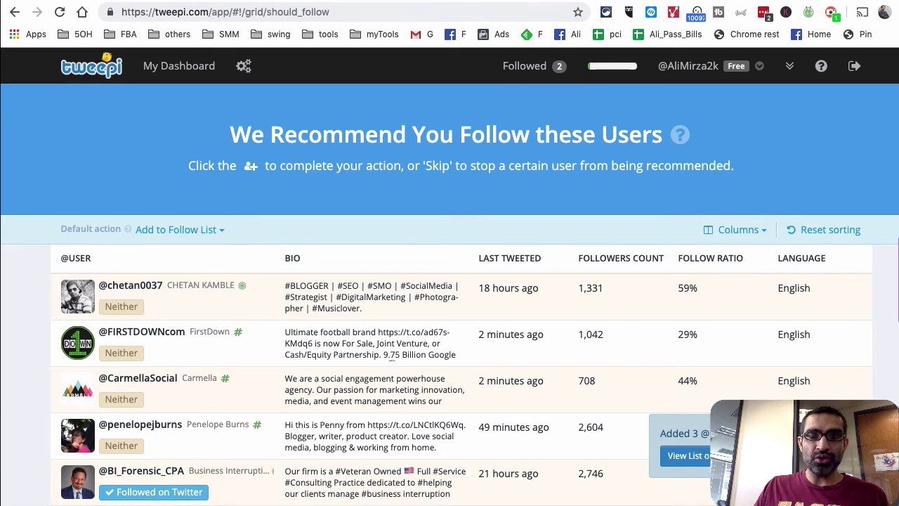
# - Switch to the Google results for twitter daily limits and examine the Twitter Limits Table
pyautogui.hotkey('ctrl', 'Tab')
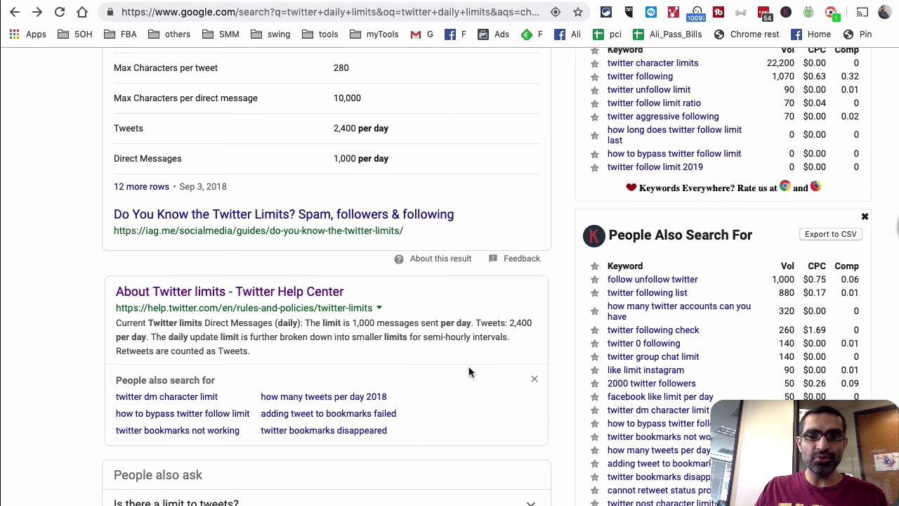
pyautogui.scroll(5, 469, 371)
pyautogui.scroll(-1, 470, 371)
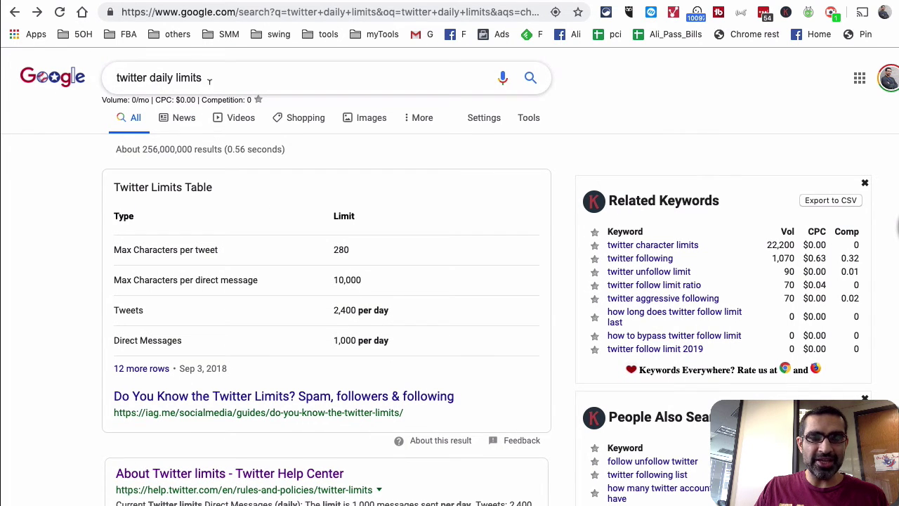
pyautogui.scroll(5, 209, 81)
pyautogui.scroll(-5, 257, 143)
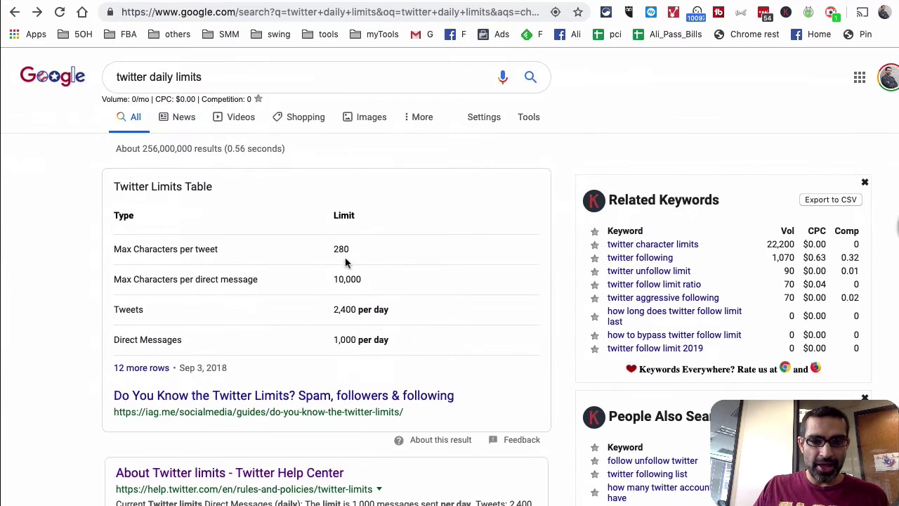
# - Open the Twitter Help Center page about Twitter limits and examine the technical limit for daily following
pyautogui.scroll(-3, 345, 262)
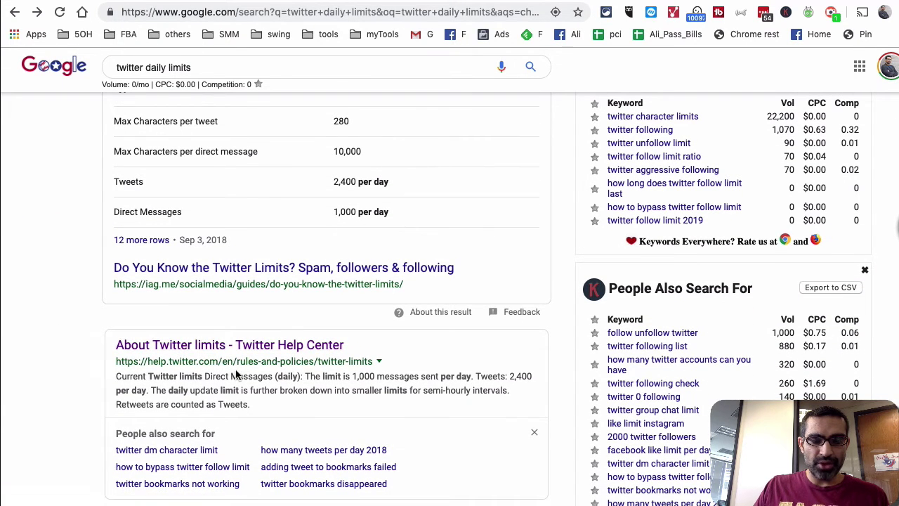
pyautogui.click(285, 347)
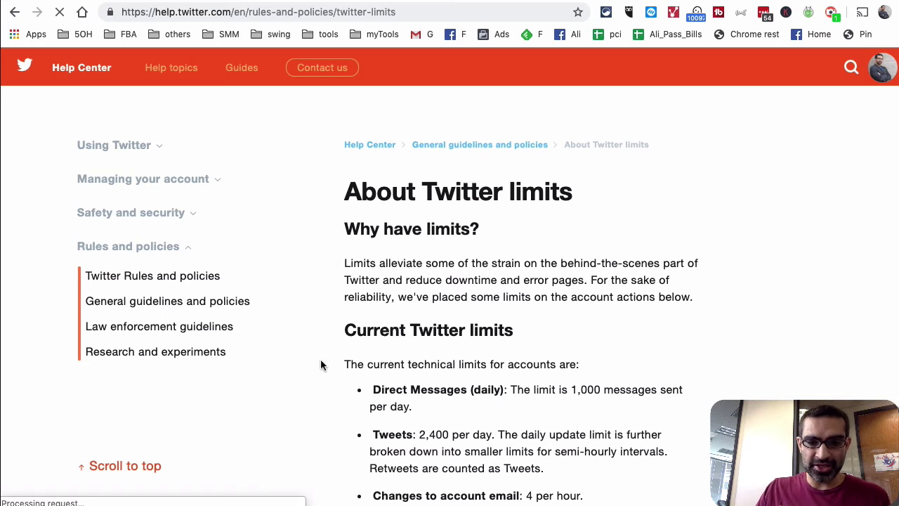
pyautogui.scroll(-2, 541, 345)
pyautogui.moveTo(359, 249); pyautogui.dragTo(598, 380)
pyautogui.scroll(-3, 539, 367)
pyautogui.click(581, 355)
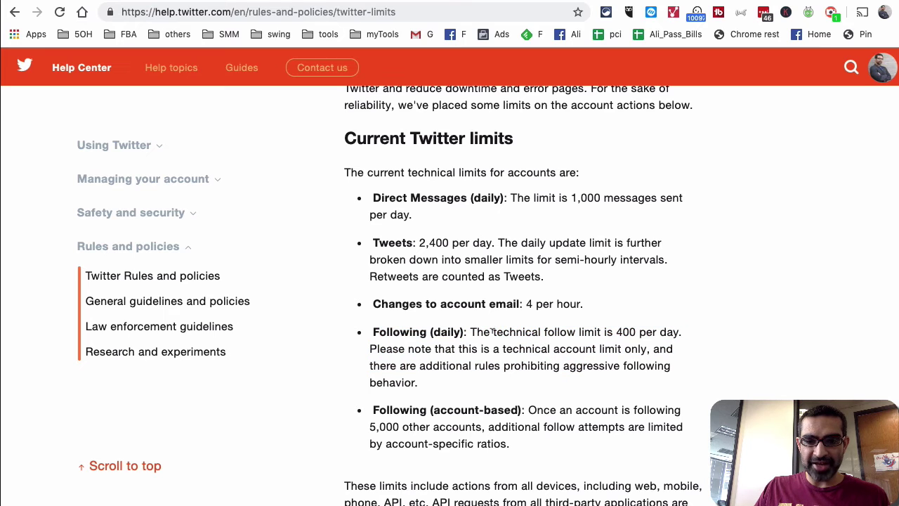
pyautogui.moveTo(493, 332); pyautogui.dragTo(678, 333)
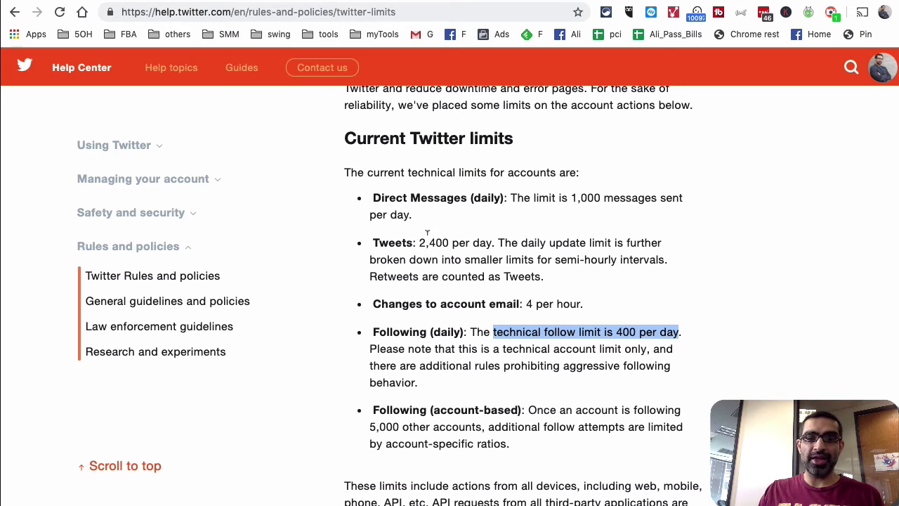
# - Review the daily Direct Messages limit alongside the daily following limit and its rules on aggressive following
pyautogui.moveTo(411, 199); pyautogui.dragTo(518, 225)
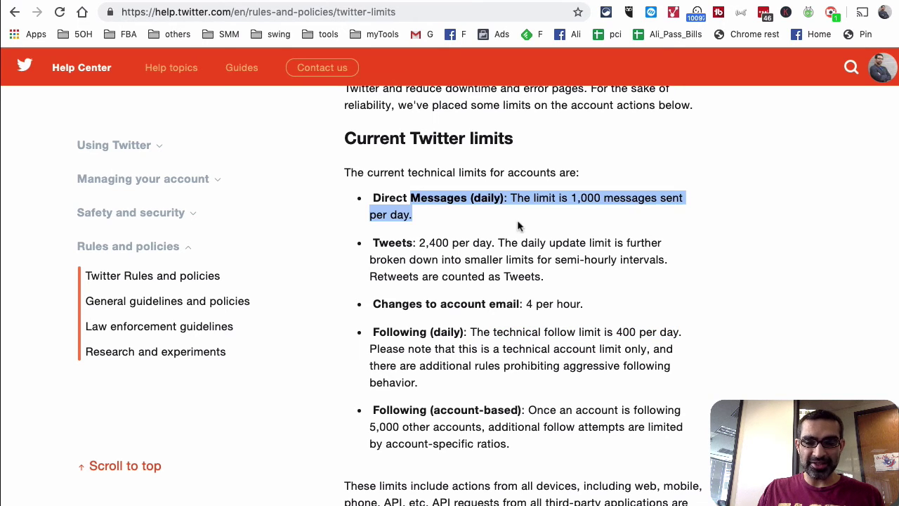
pyautogui.click(521, 226)
pyautogui.moveTo(566, 197); pyautogui.dragTo(609, 218)
pyautogui.click(609, 217)
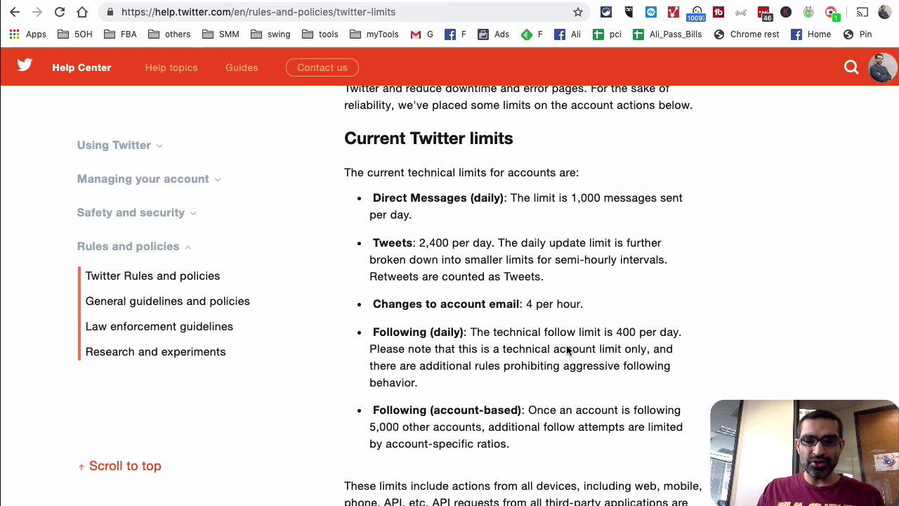
pyautogui.moveTo(568, 331); pyautogui.dragTo(617, 368)
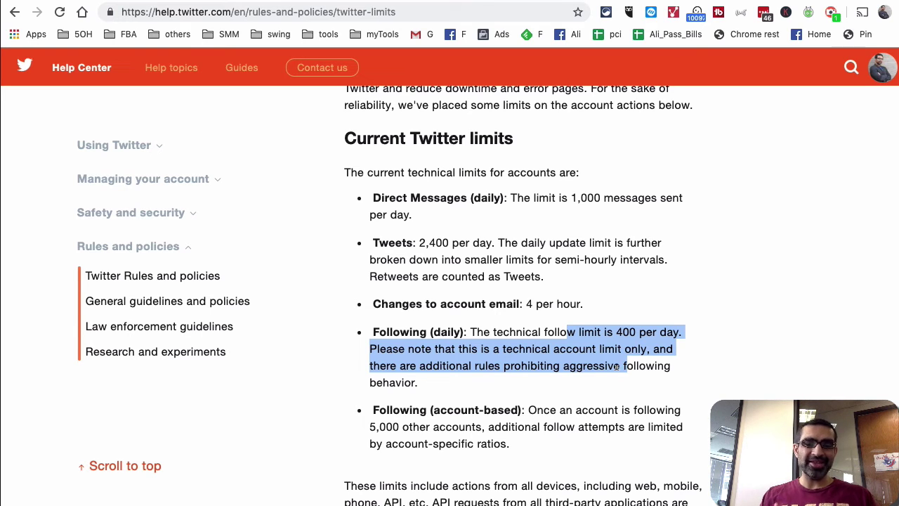
pyautogui.click(630, 364)
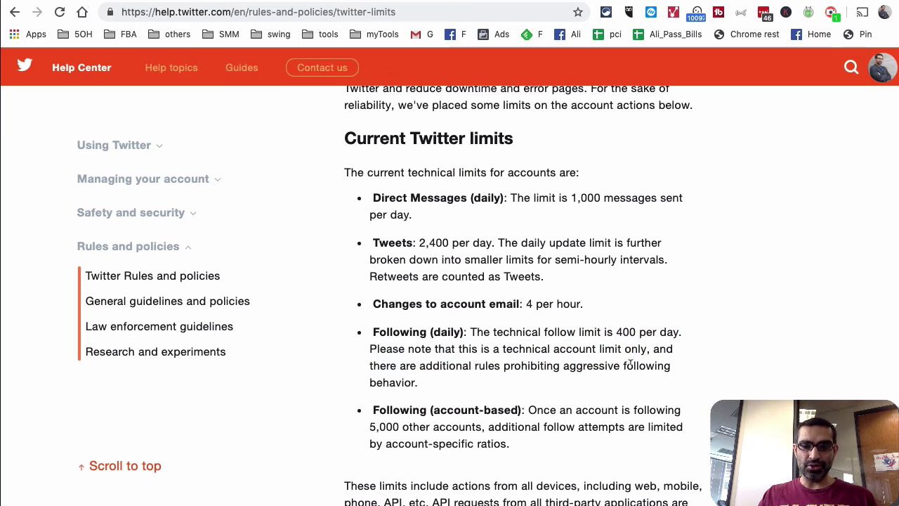
pyautogui.doubleClick(631, 330)
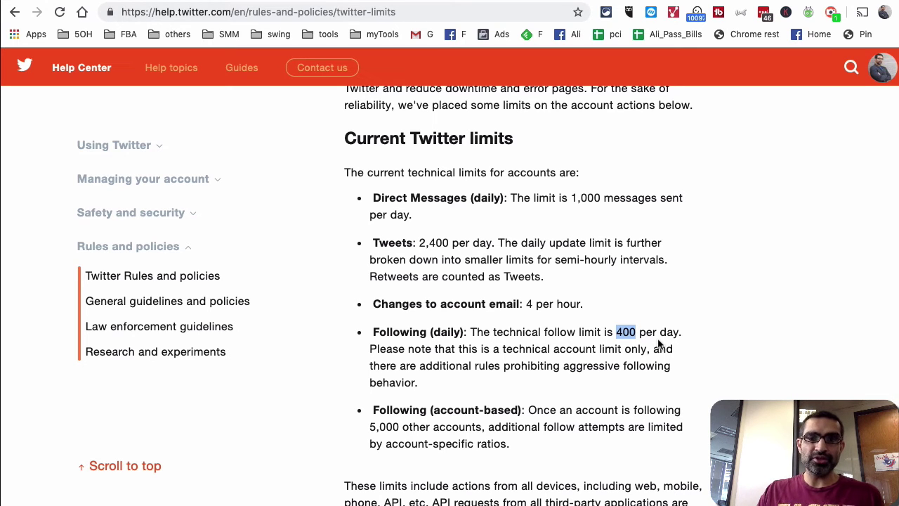
# - Switch back to Tweepi's recommended users, look through the list and open the account dashboard
pyautogui.hotkey('ctrl', 'Tab')
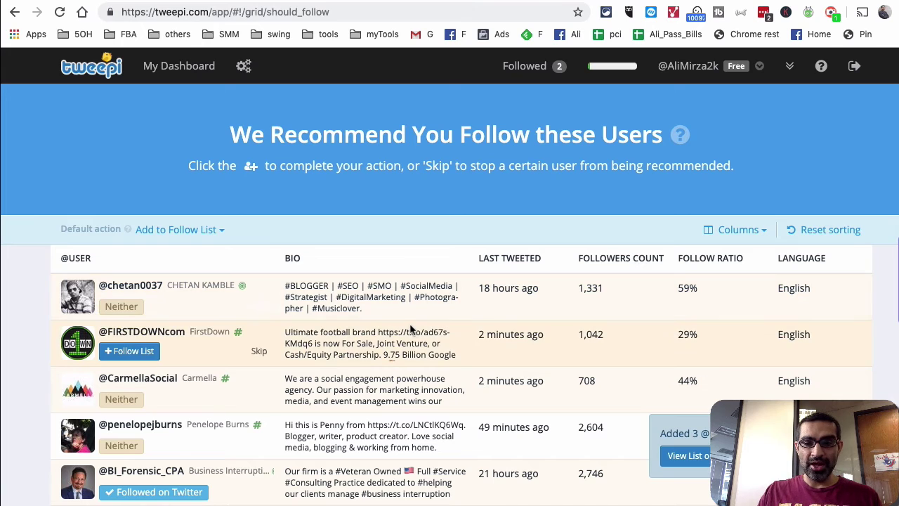
pyautogui.scroll(-5, 411, 329)
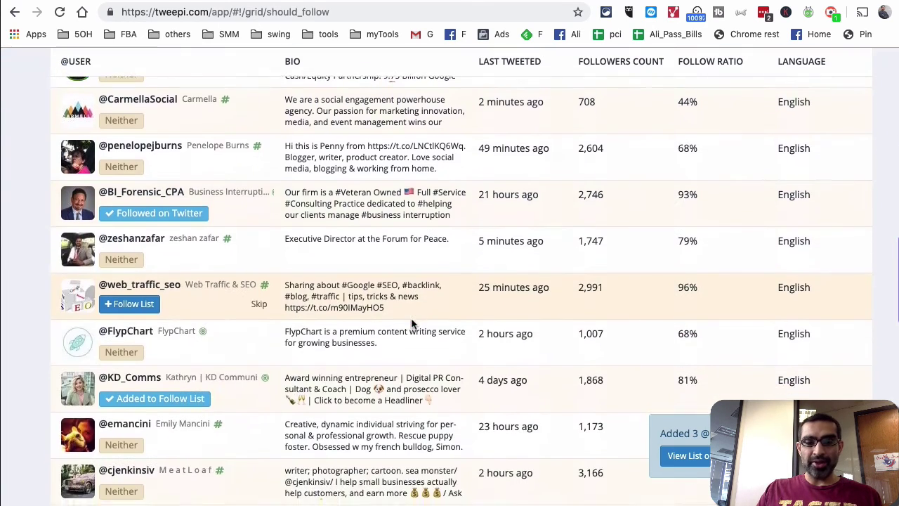
pyautogui.scroll(5, 412, 329)
pyautogui.click(177, 70)
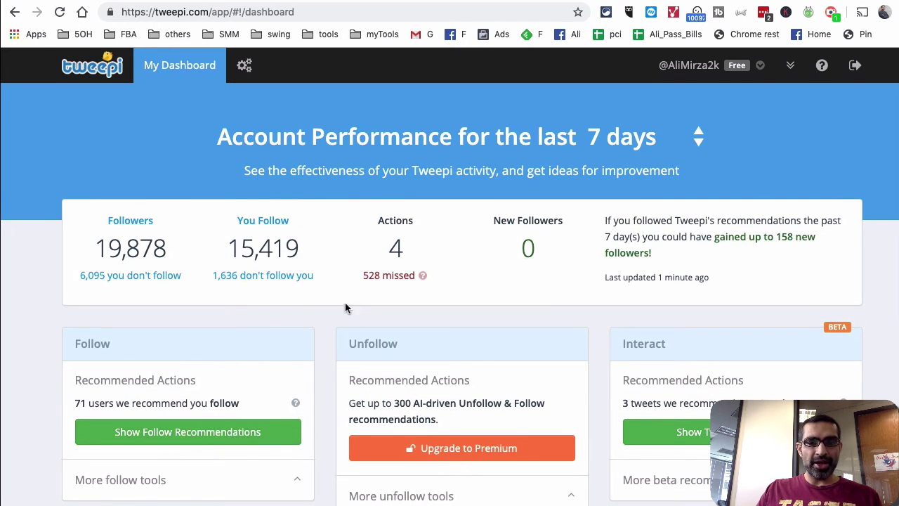
# - Examine the dashboard's recommended actions for following and unfollowing users
pyautogui.scroll(1, 304, 308)
pyautogui.scroll(1, 305, 309)
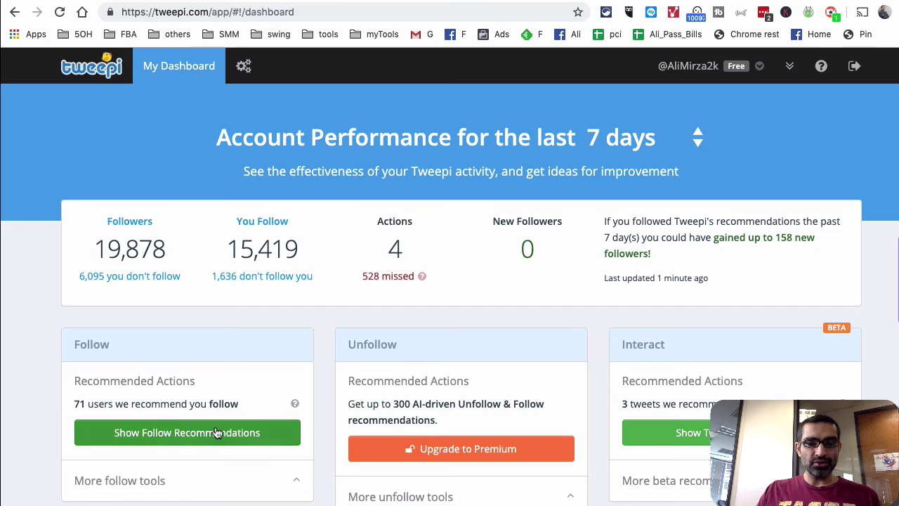
pyautogui.scroll(-1, 216, 430)
pyautogui.scroll(1, 175, 393)
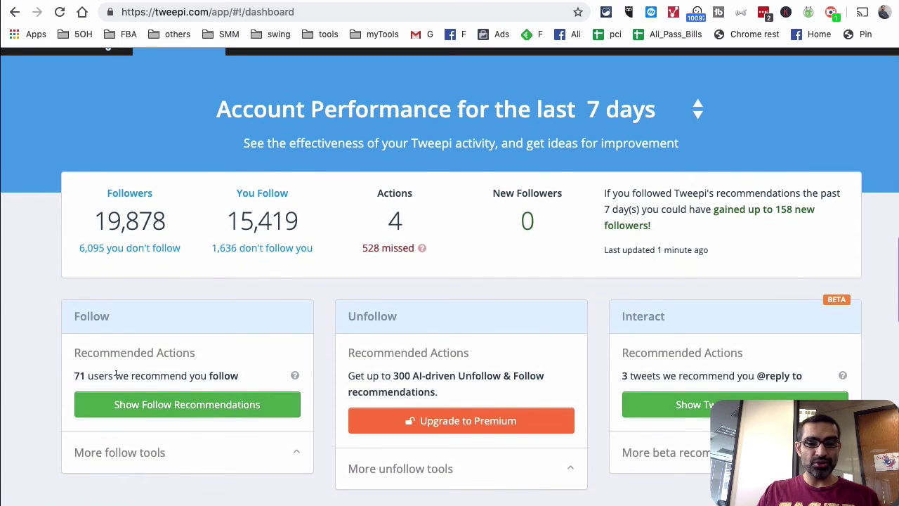
pyautogui.tripleClick(111, 374)
pyautogui.scroll(1, 235, 382)
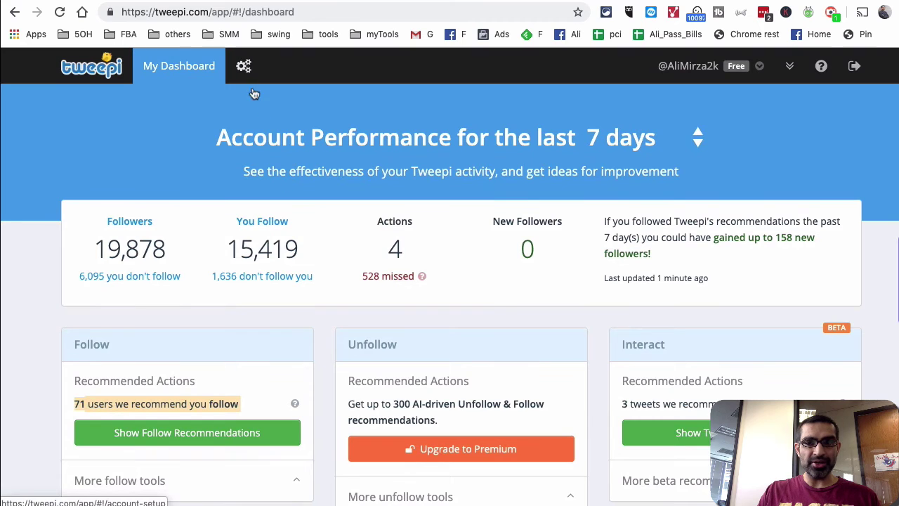
pyautogui.scroll(-1, 351, 316)
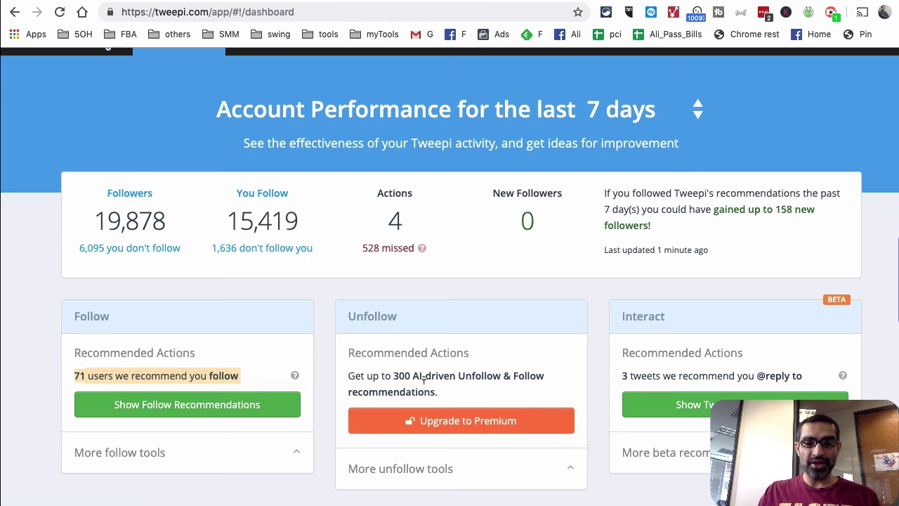
pyautogui.moveTo(360, 352); pyautogui.dragTo(483, 350)
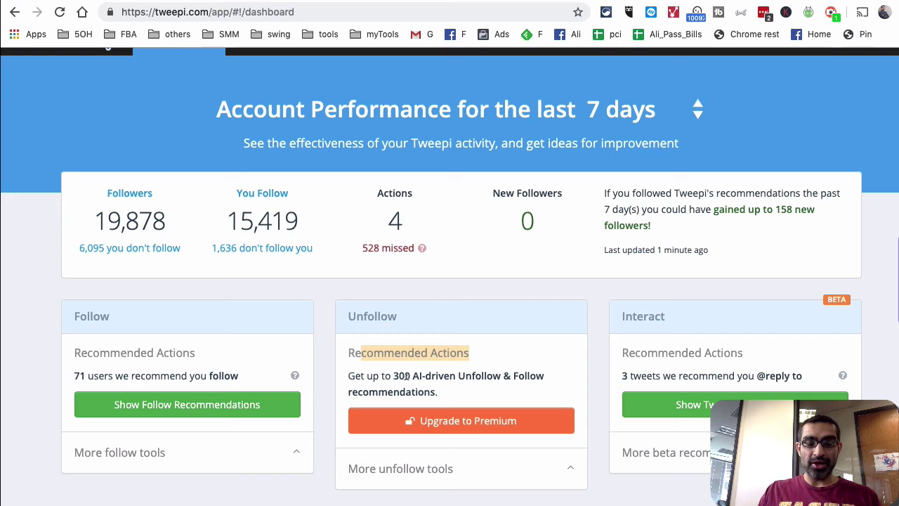
pyautogui.moveTo(393, 376); pyautogui.dragTo(496, 391)
pyautogui.click(179, 309)
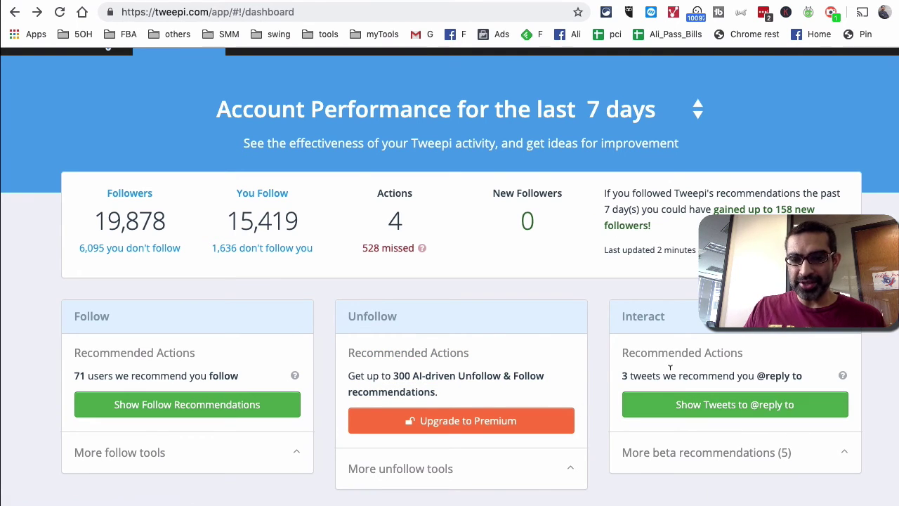
pyautogui.scroll(1, 298, 210)
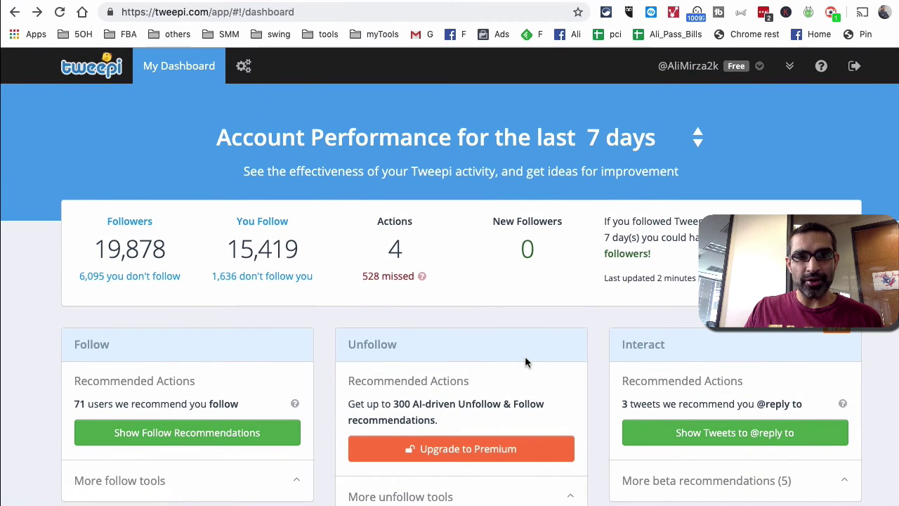
pyautogui.scroll(-1, 524, 356)
pyautogui.doubleClick(655, 351)
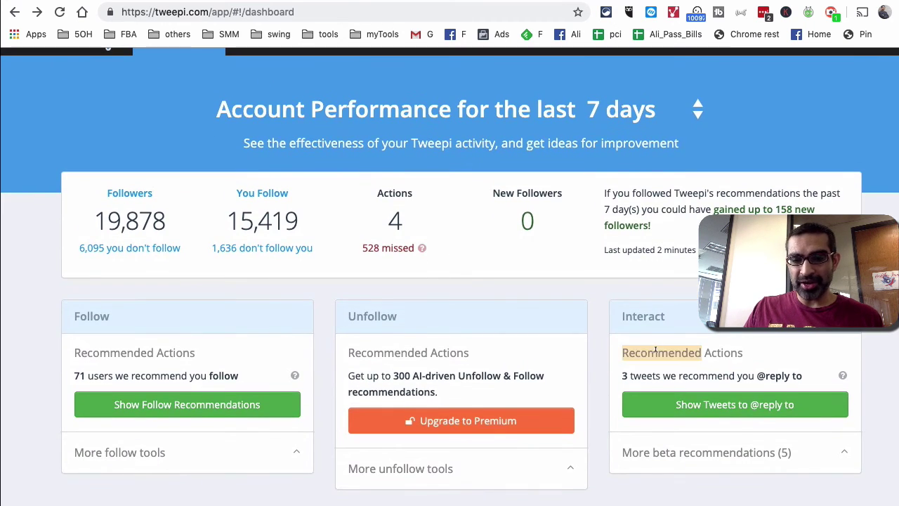
pyautogui.moveTo(655, 350); pyautogui.dragTo(692, 351)
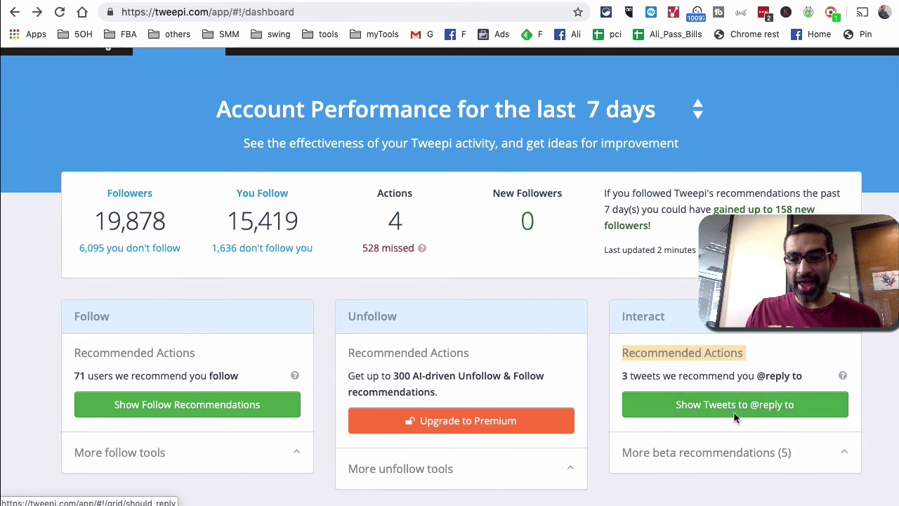
pyautogui.moveTo(624, 376); pyautogui.dragTo(792, 377)
pyautogui.click(764, 415)
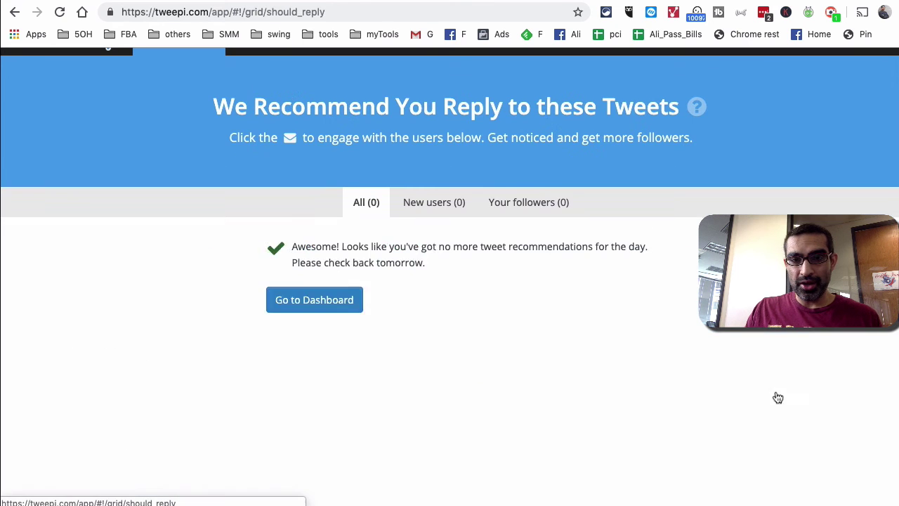
pyautogui.scroll(-5, 628, 364)
pyautogui.scroll(-3, 627, 359)
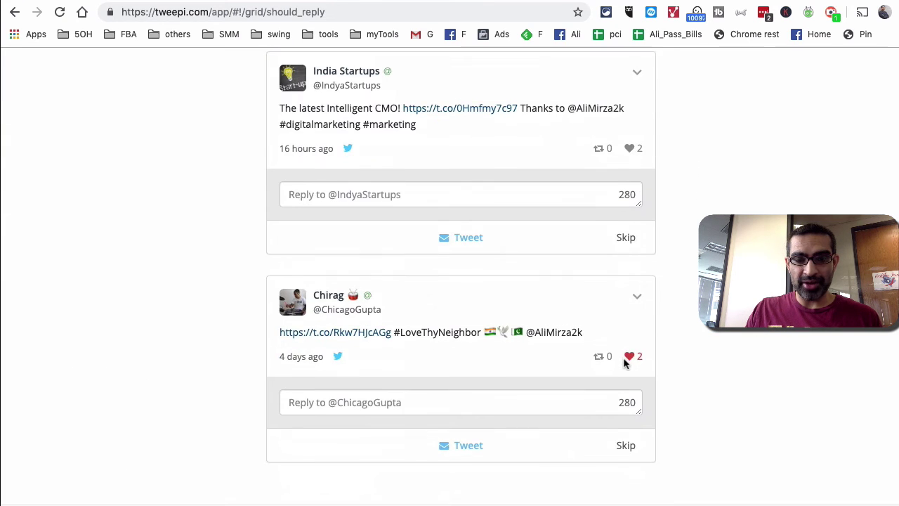
pyautogui.scroll(5, 624, 364)
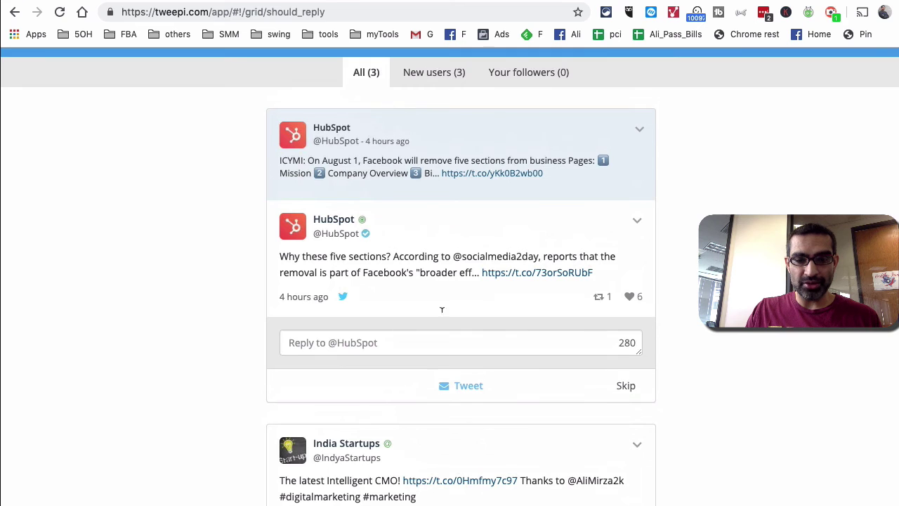
pyautogui.scroll(4, 454, 375)
# - Return to the dashboard, expand the additional beta recommendations under Interact and show the tweets recommended to like
pyautogui.click(239, 74)
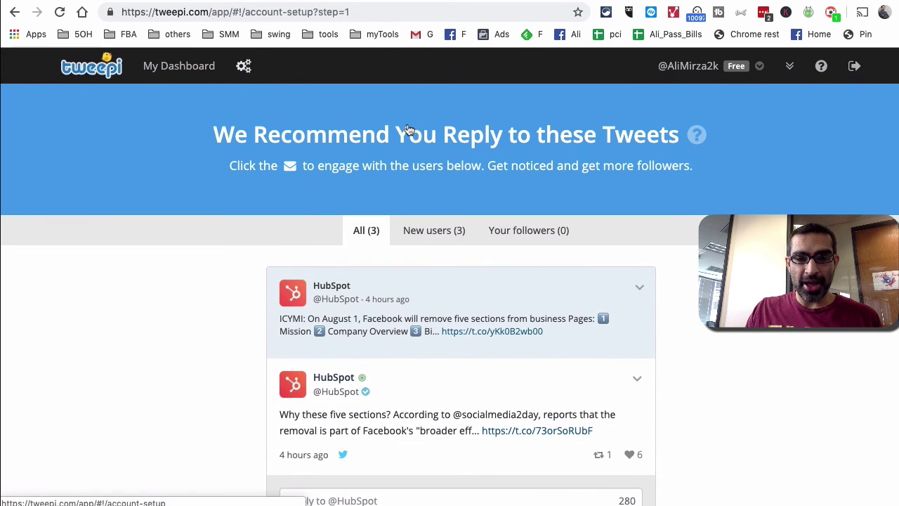
pyautogui.click(168, 70)
pyautogui.scroll(-1, 769, 415)
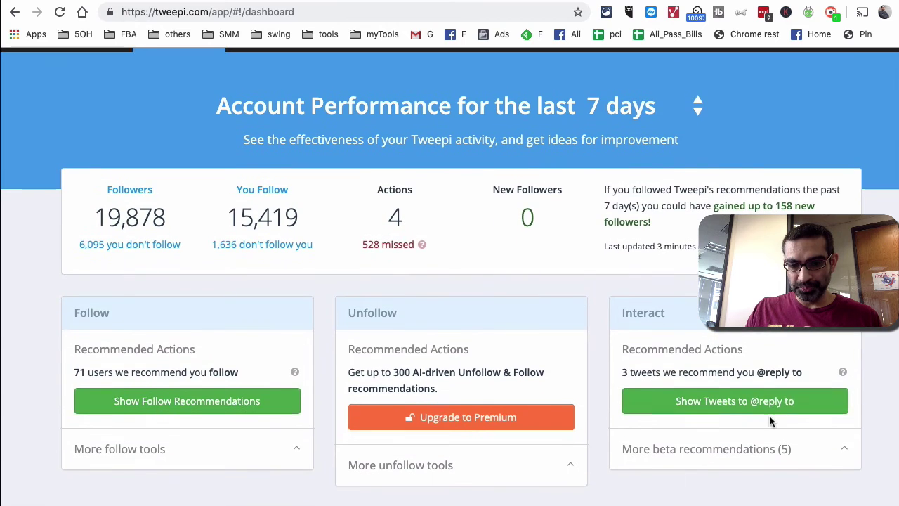
pyautogui.click(734, 456)
pyautogui.scroll(-3, 704, 398)
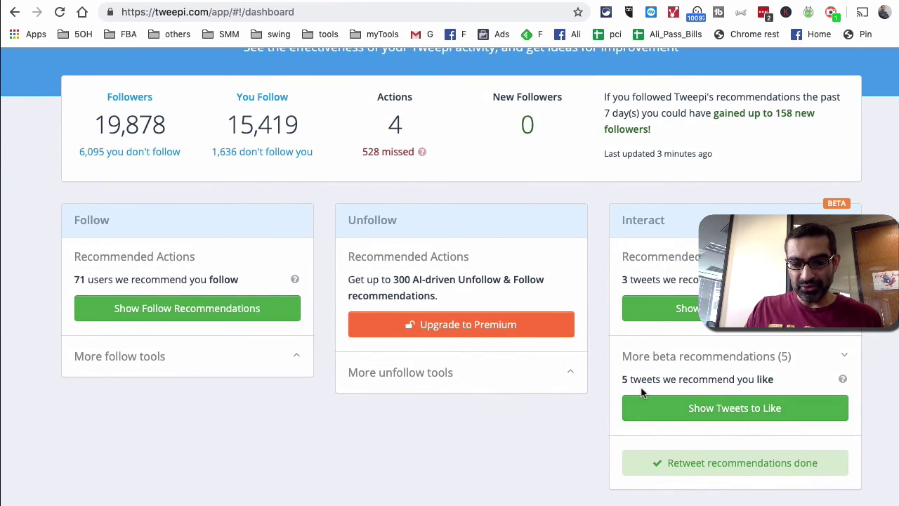
pyautogui.click(750, 412)
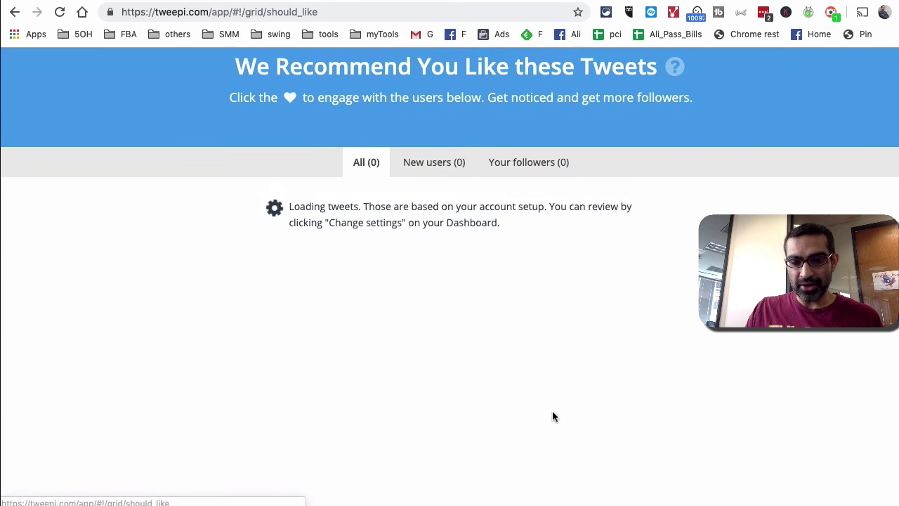
pyautogui.scroll(-3, 590, 394)
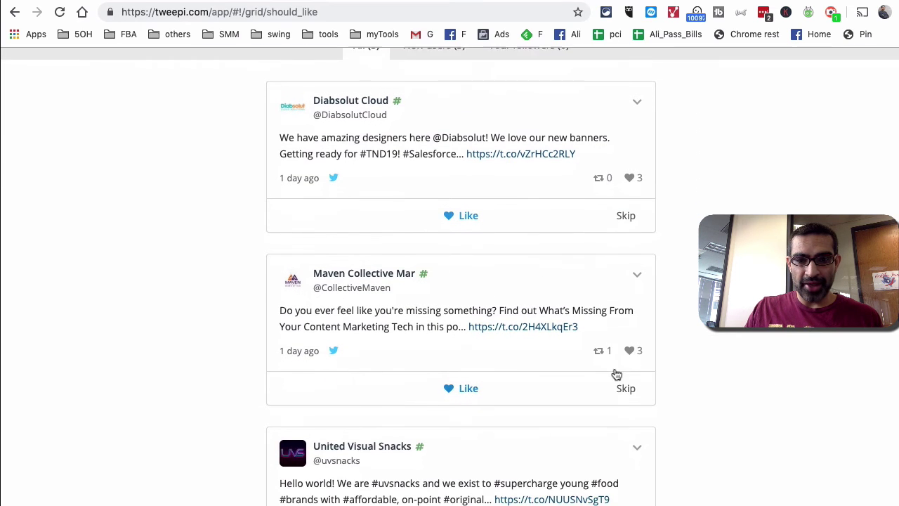
# - Like the recommended Diabsolut Cloud and United Visual Snacks tweets, then go to the Tweepi home page
pyautogui.click(459, 217)
pyautogui.click(470, 393)
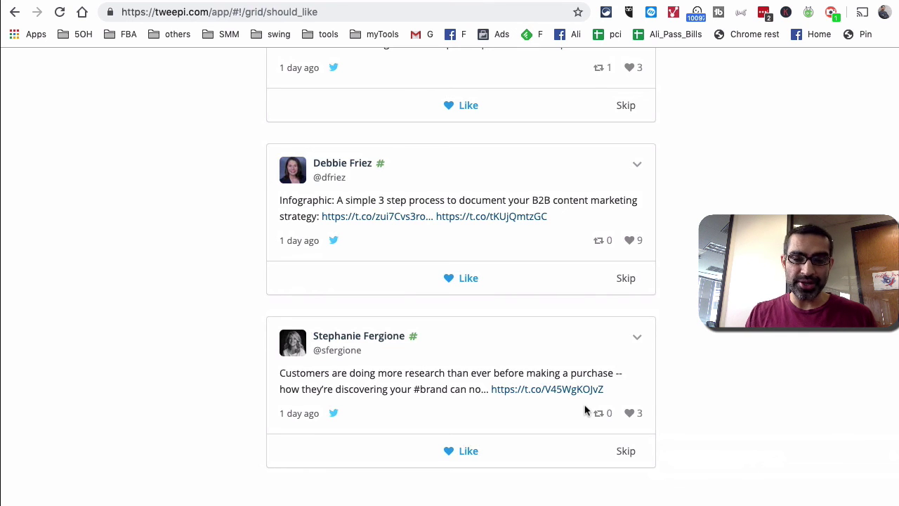
pyautogui.scroll(5, 590, 406)
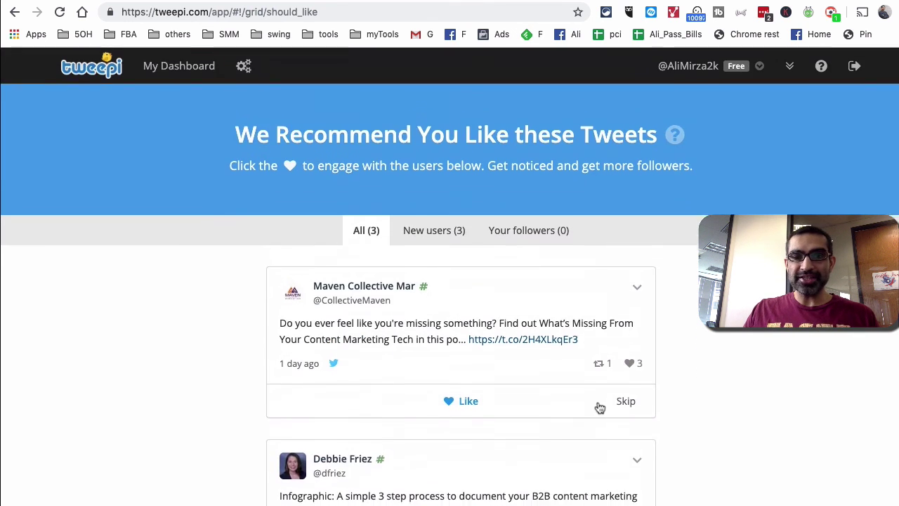
pyautogui.click(81, 81)
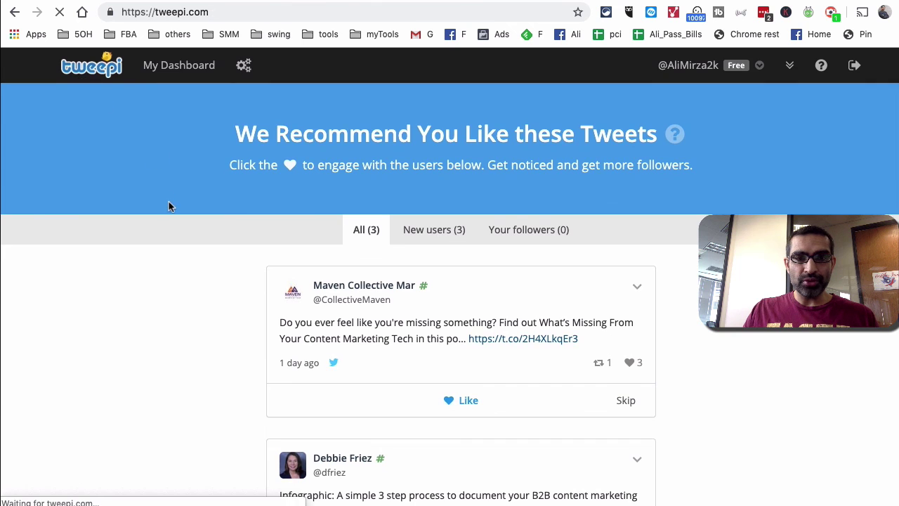